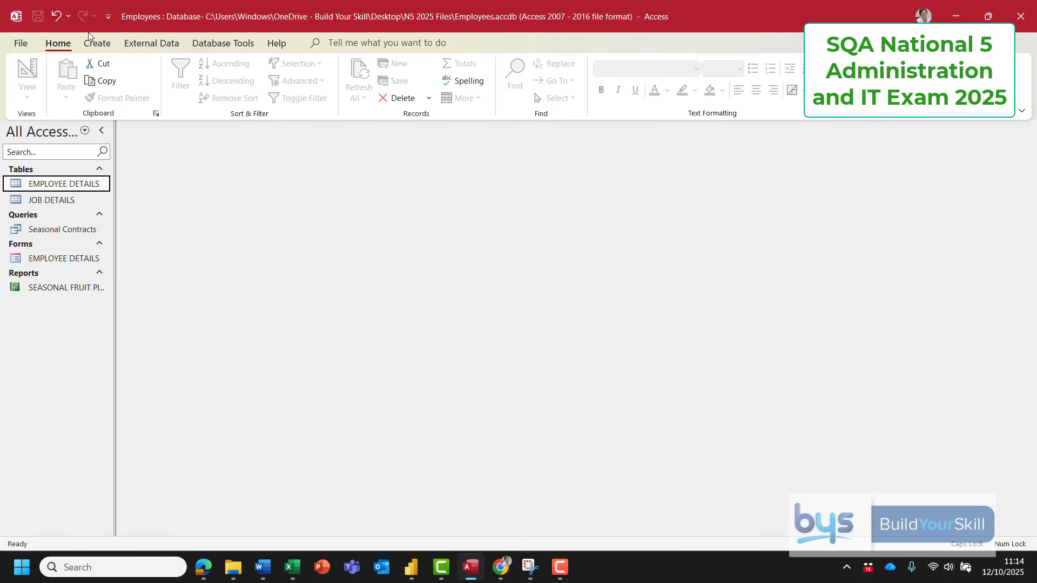
Start a new query design based on the EMPLOYEE DETAILS table
left_click(97, 43)
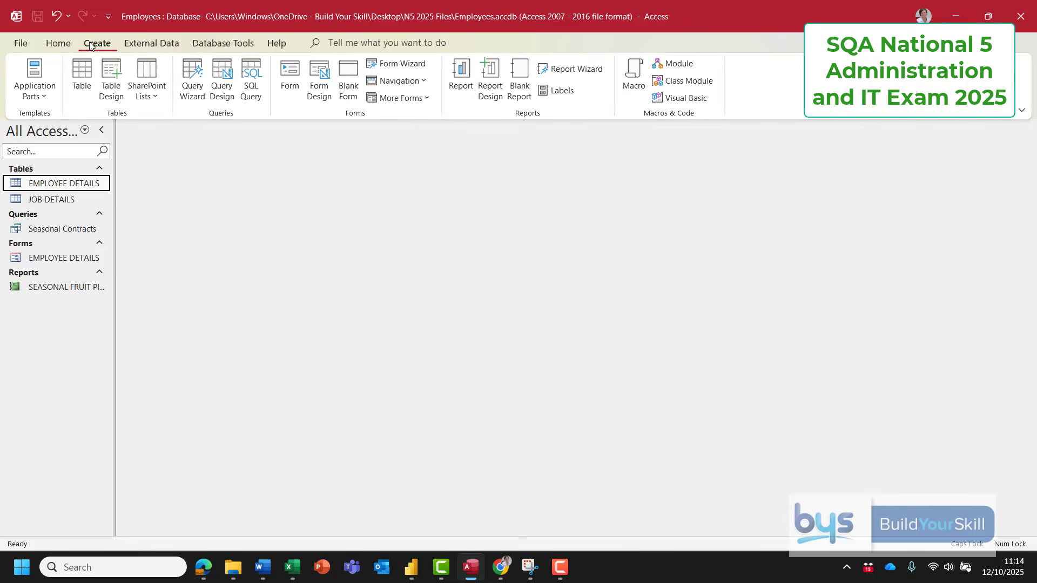
left_click(223, 79)
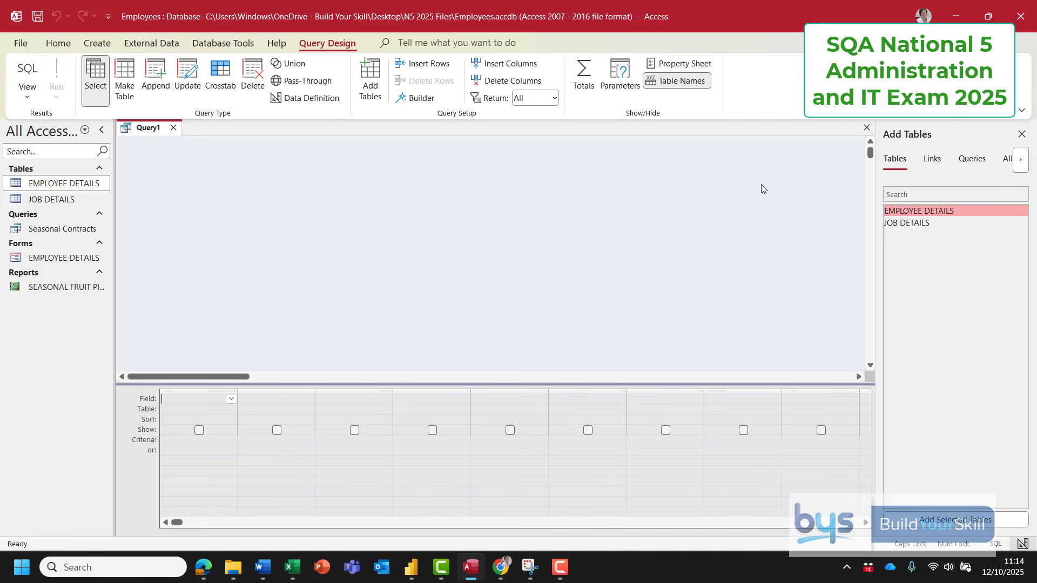
left_click_drag(899, 210, 194, 303)
Add the TITLE, FIRST NAME, SURNAME, ADDRESS 1, ADDRESS 2 and POSTCODE fields to the query
double_click(180, 206)
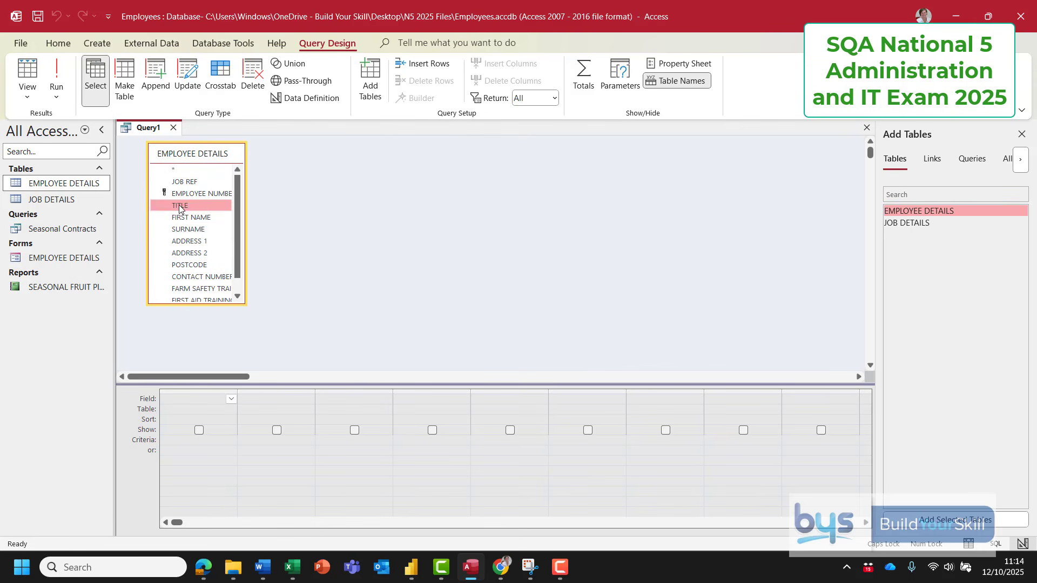
double_click(182, 217)
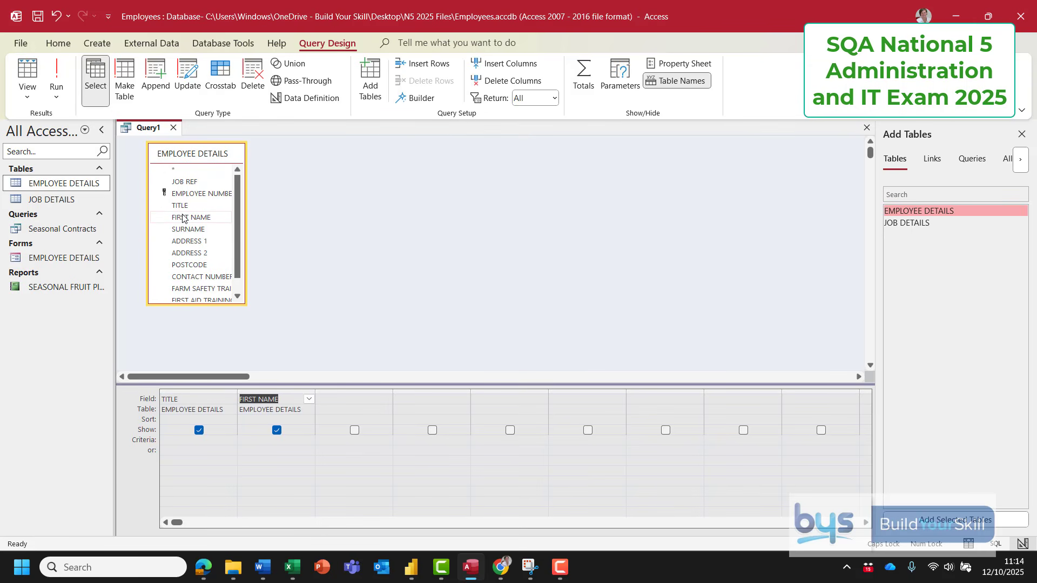
double_click(183, 230)
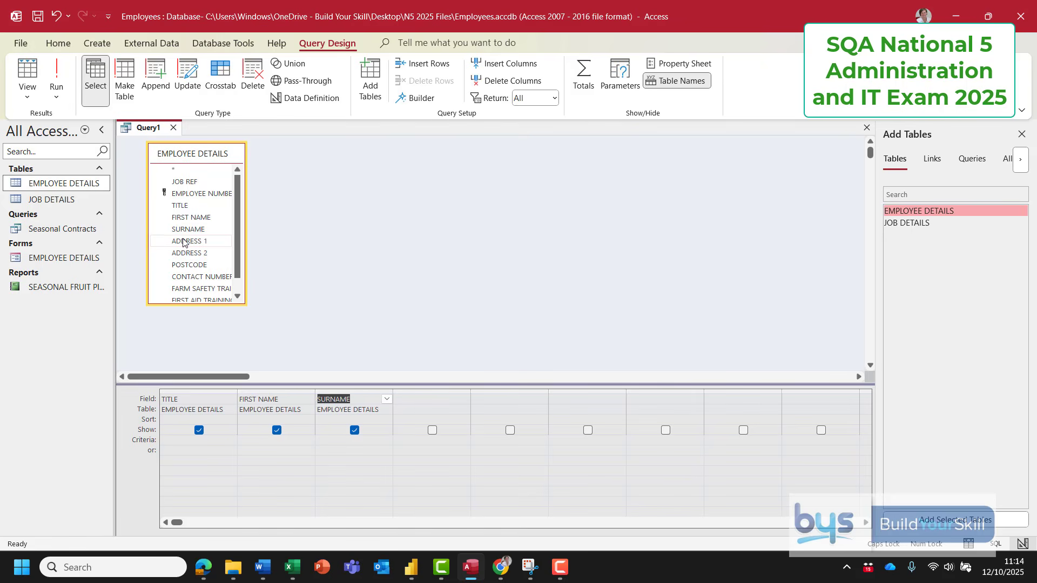
double_click(183, 242)
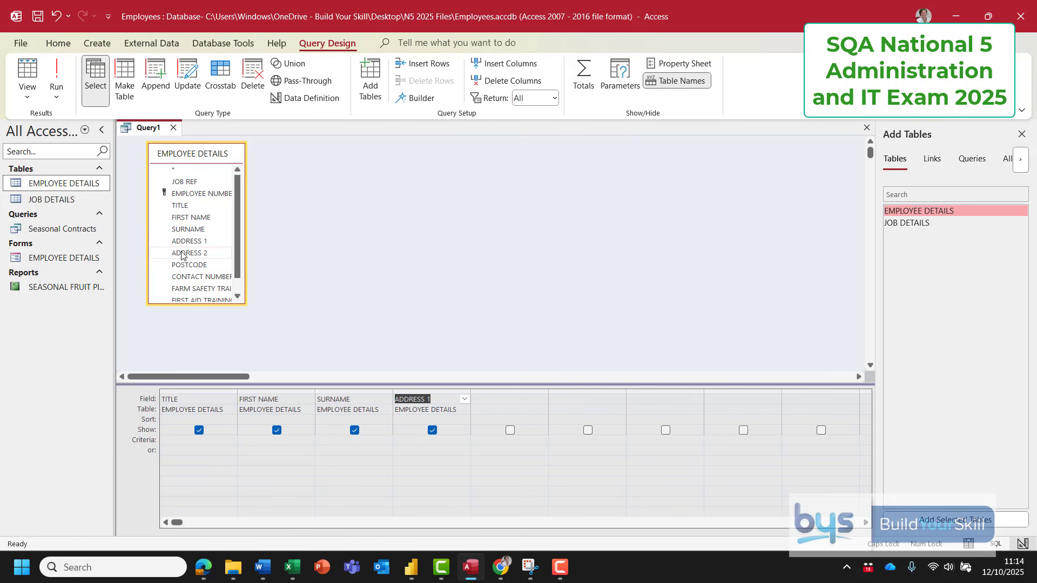
double_click(182, 254)
double_click(182, 265)
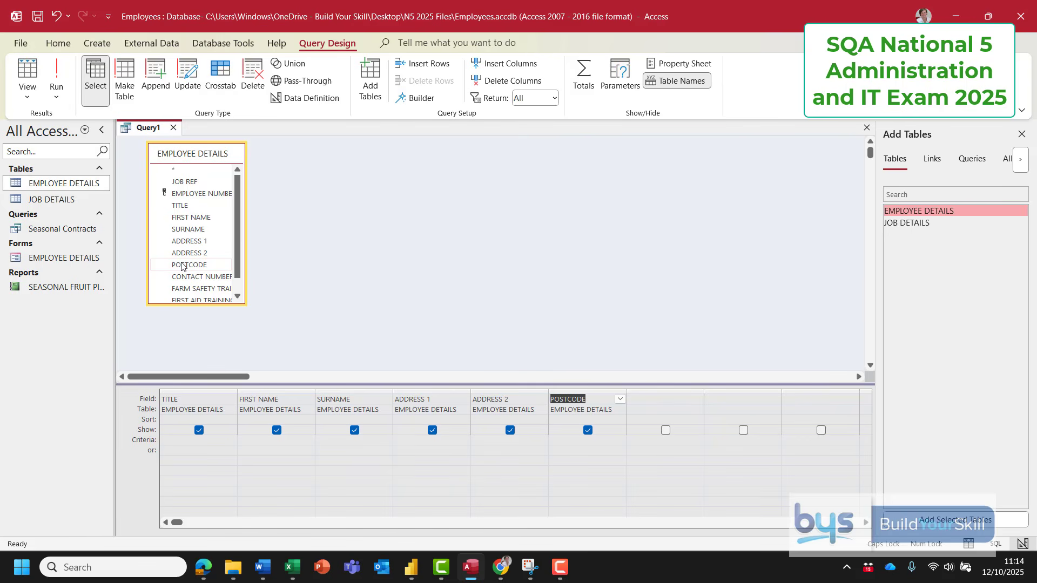
Run the query to check the employee records it returns, and go back to its design
left_click(58, 77)
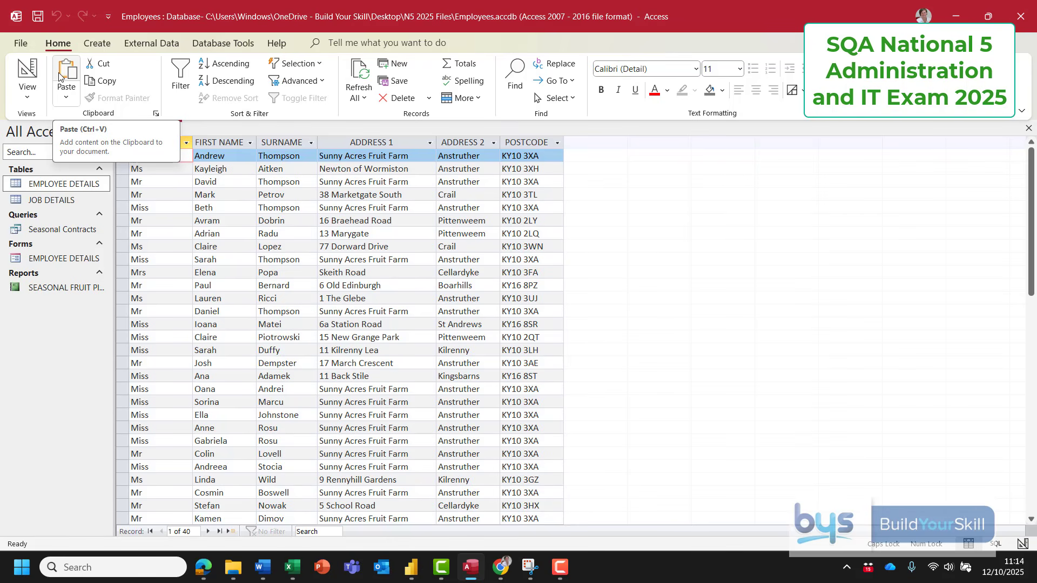
left_click(27, 95)
left_click(59, 179)
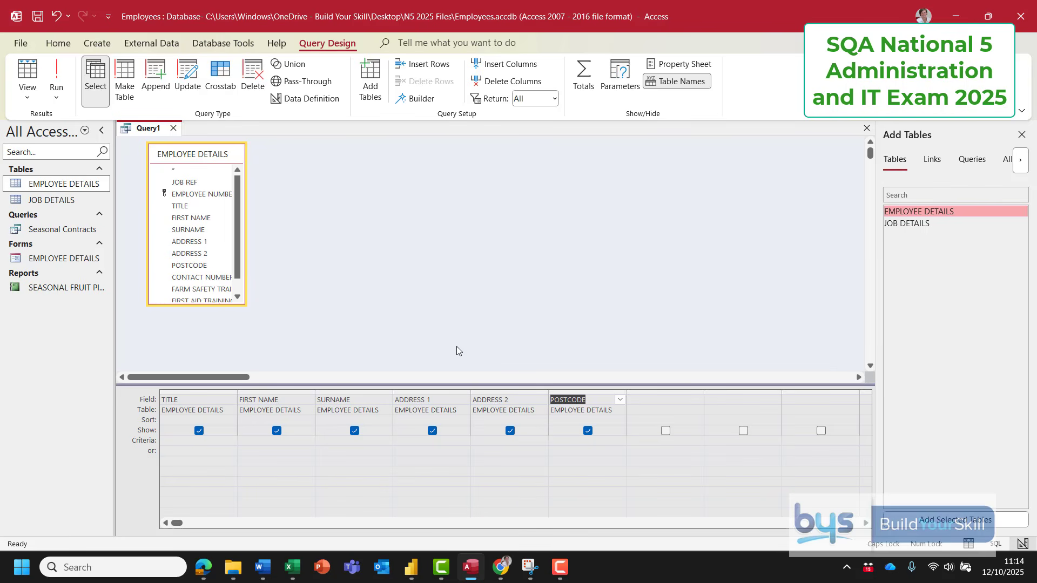
Add the START DATE field with the criterion >11/04/2025 and run the query
left_click(645, 401)
scroll(213, 278, "down", 1)
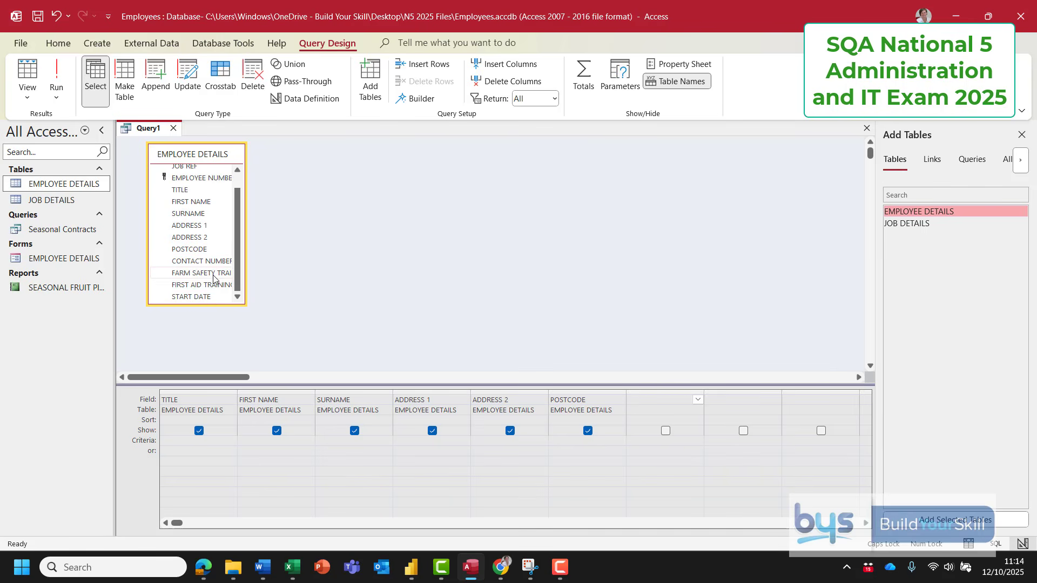
double_click(181, 298)
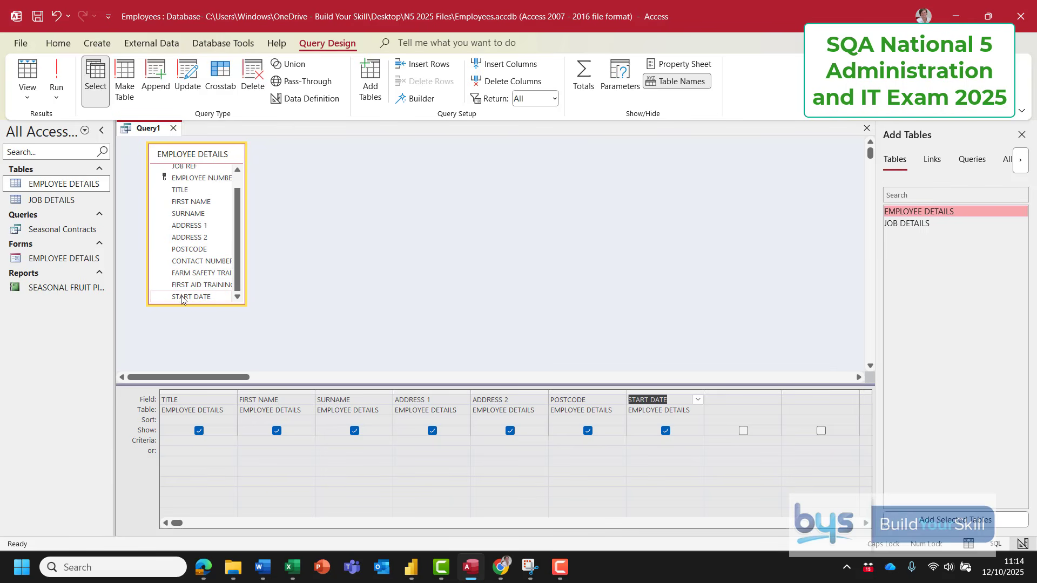
left_click(637, 442)
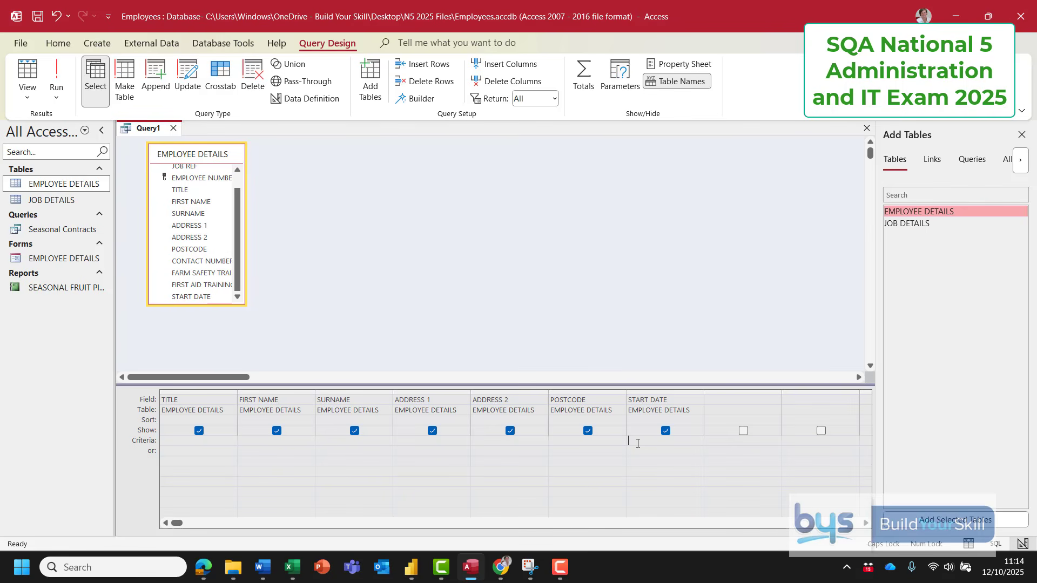
key("Caps_Lock")
type(">11/04/2025")
left_click(55, 72)
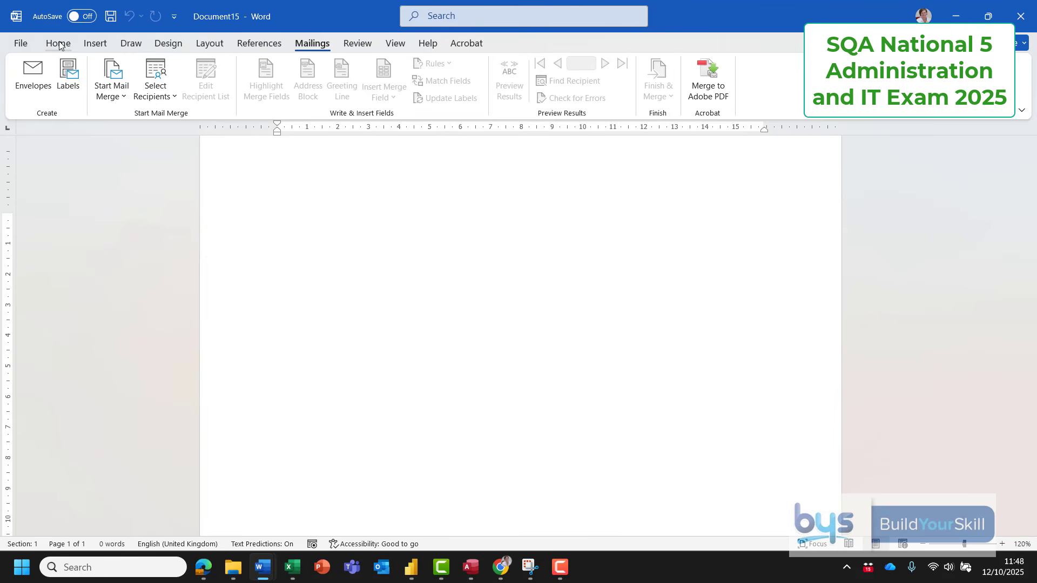
In the blank Word document, start the Step-by-Step Mail Merge Wizard with Labels as the document type
left_click(58, 43)
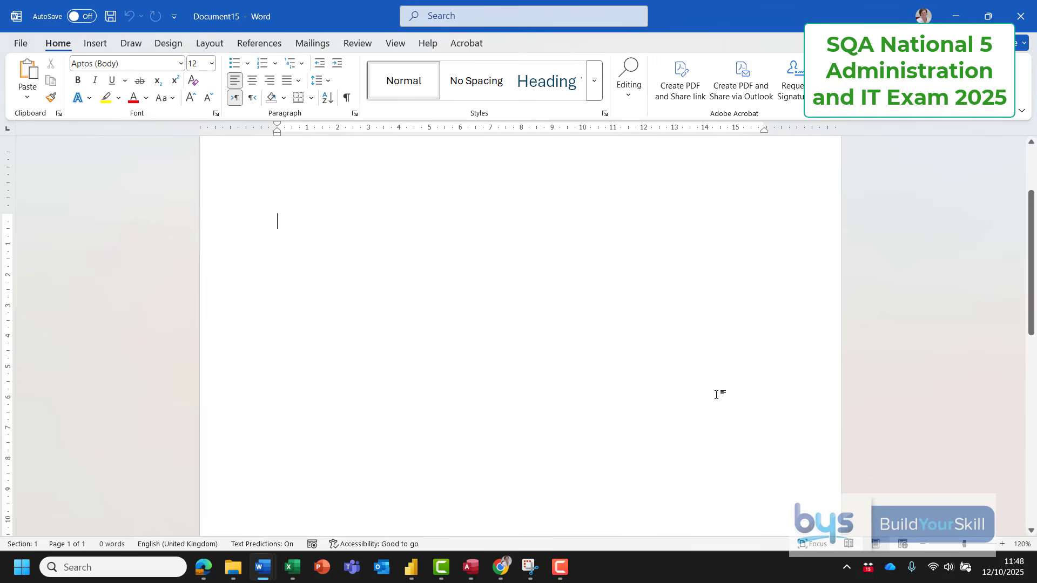
left_click(307, 46)
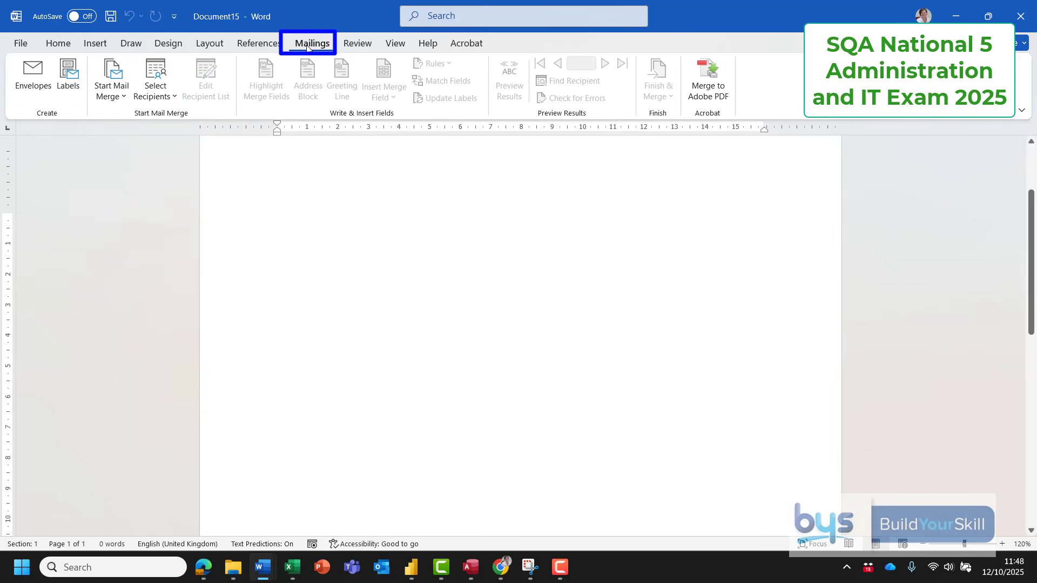
left_click(120, 97)
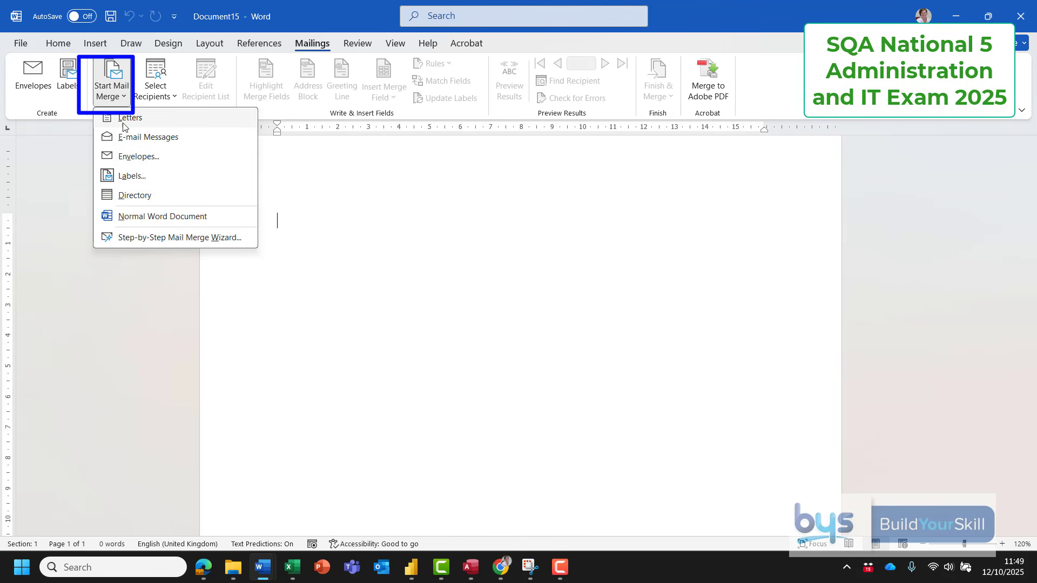
left_click(185, 239)
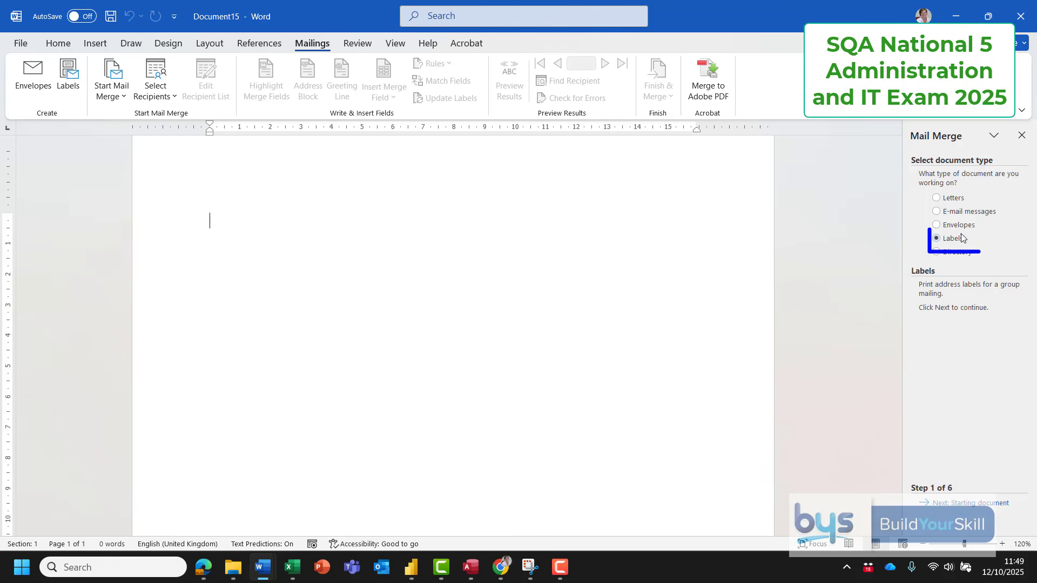
left_click(950, 503)
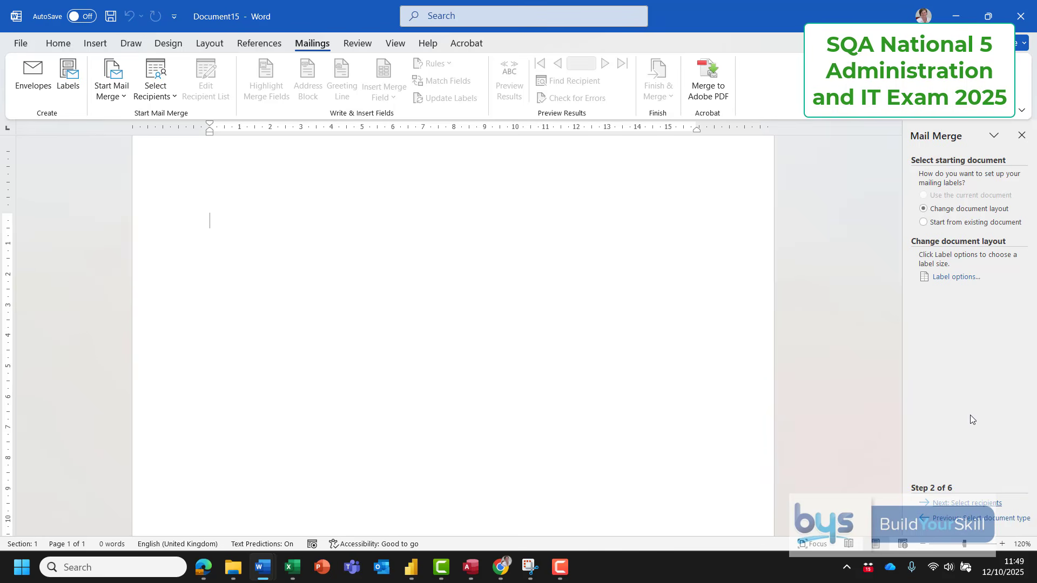
Set the label layout to Avery A4/A5 product L7160 and proceed to selecting recipients
left_click(951, 279)
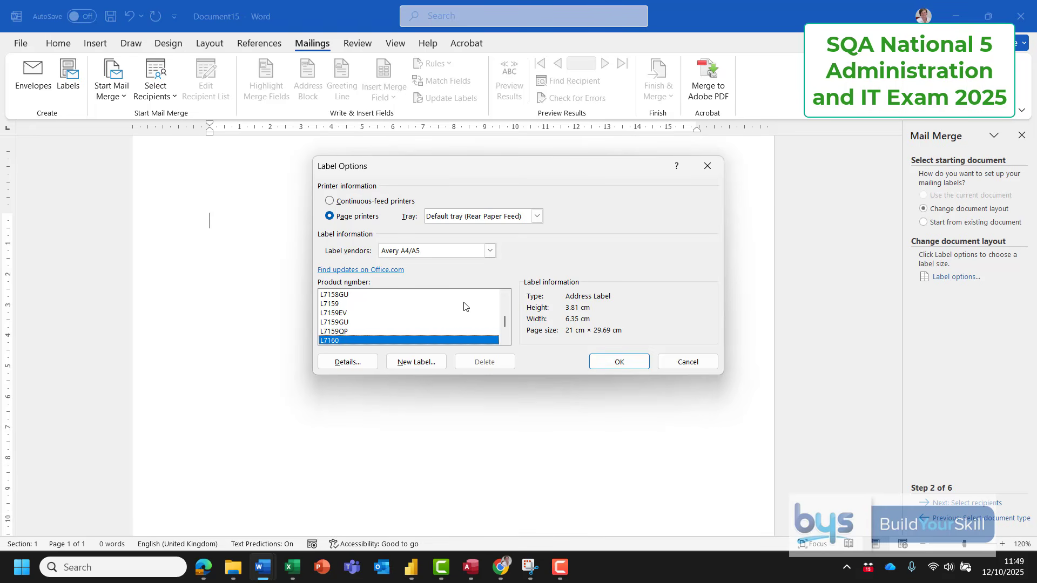
left_click(612, 366)
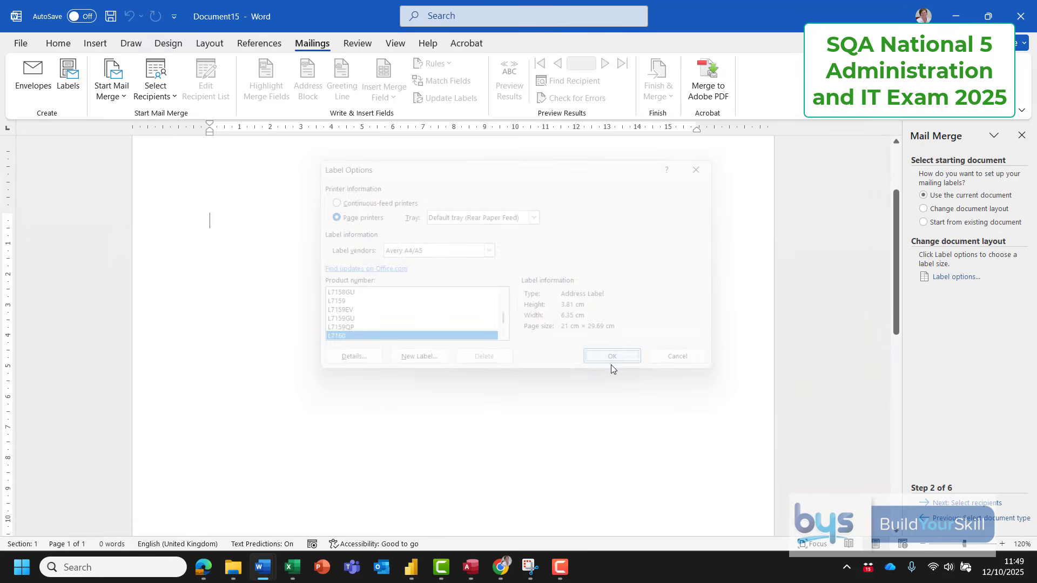
left_click(971, 503)
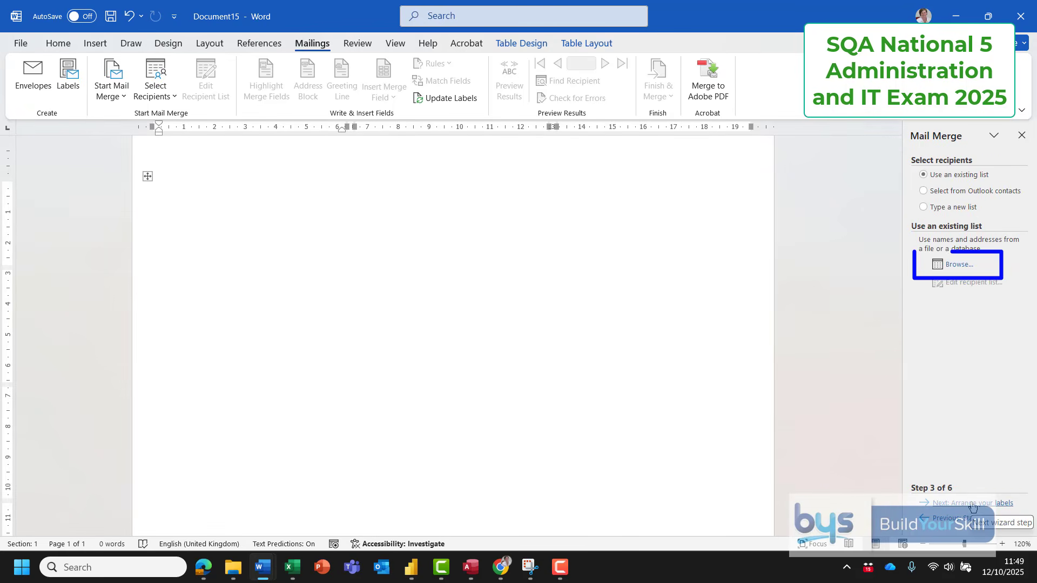
Use the After 14 April query of the Employees database in the N5 2025 Files folder as the recipient list
left_click(957, 265)
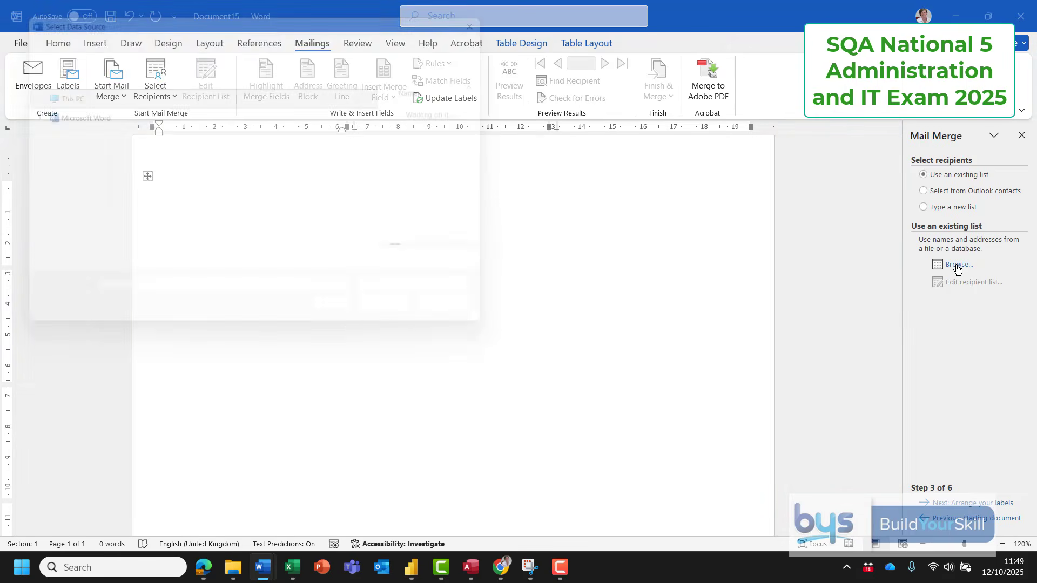
scroll(162, 162, "up", 5)
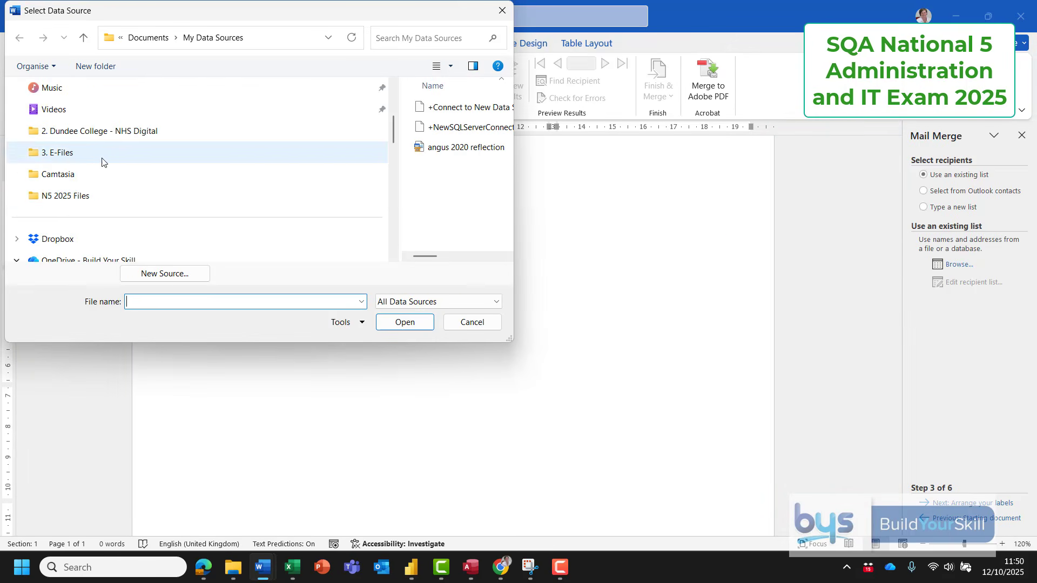
left_click(328, 195)
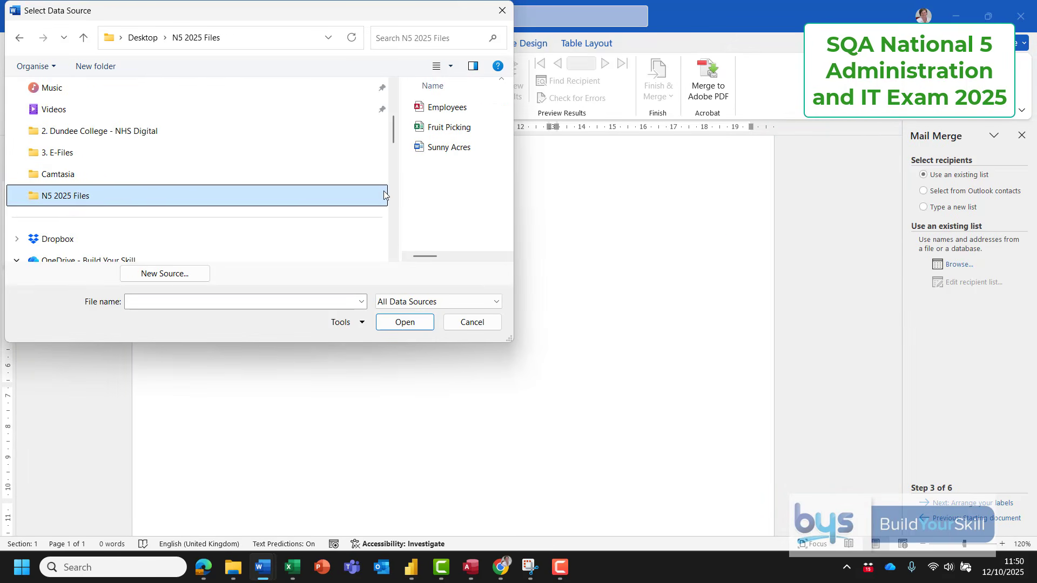
double_click(436, 108)
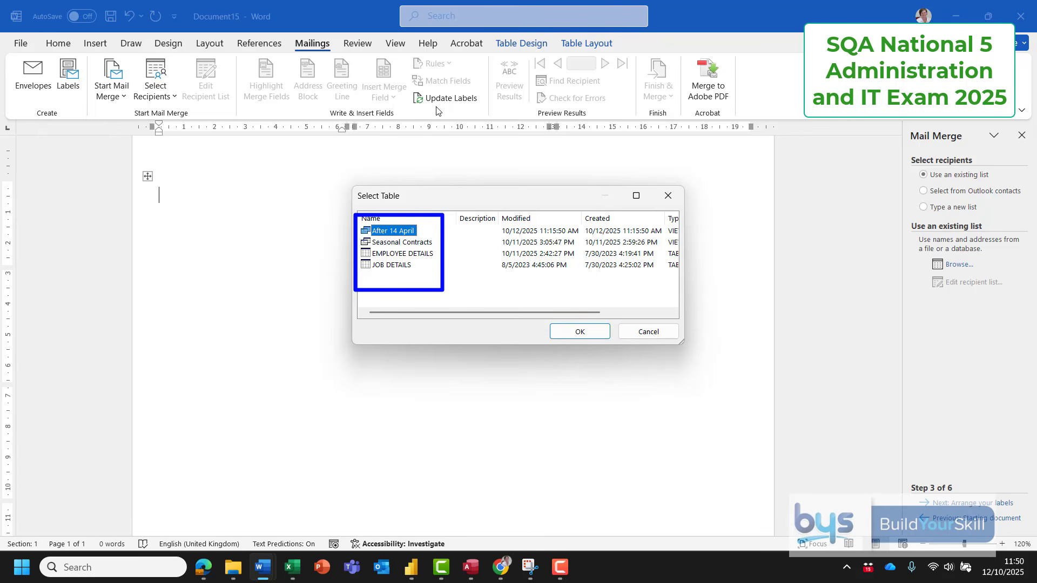
double_click(392, 231)
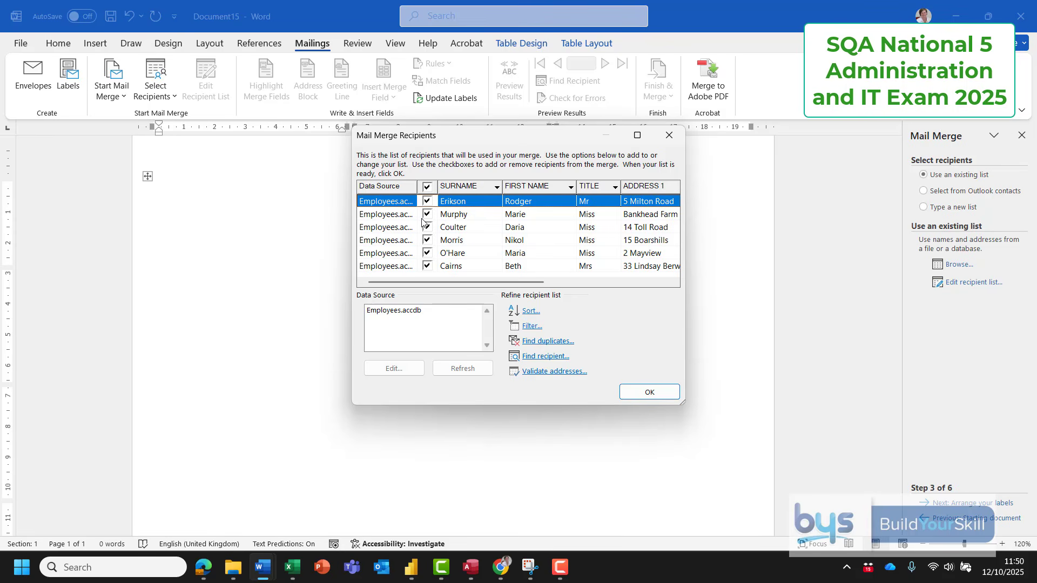
left_click(648, 392)
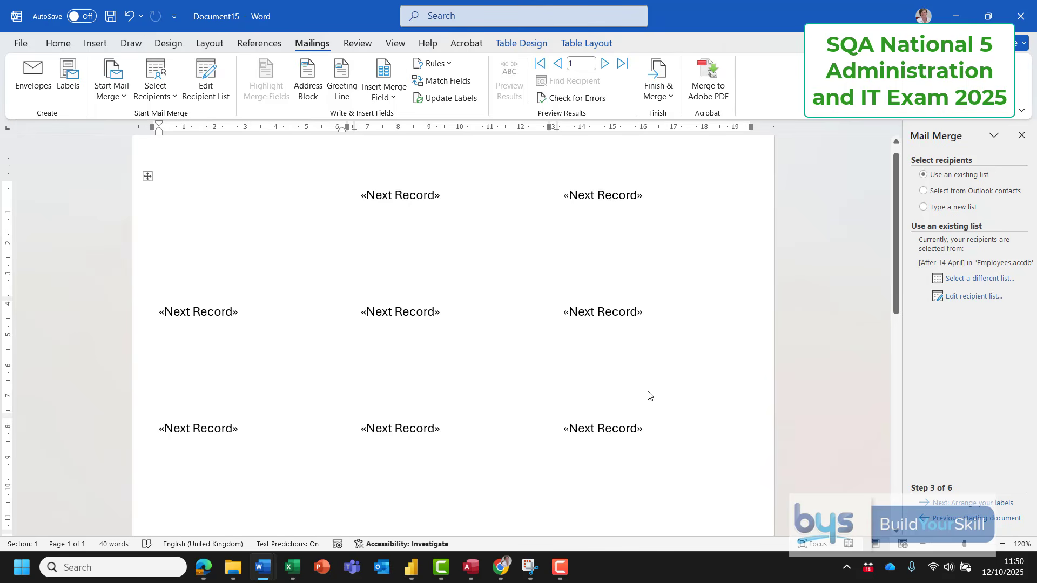
Insert the TITLE, FIRST_NAME and SURNAME merge fields, separated by spaces, on the first label and preview them with recipient data
left_click(980, 503)
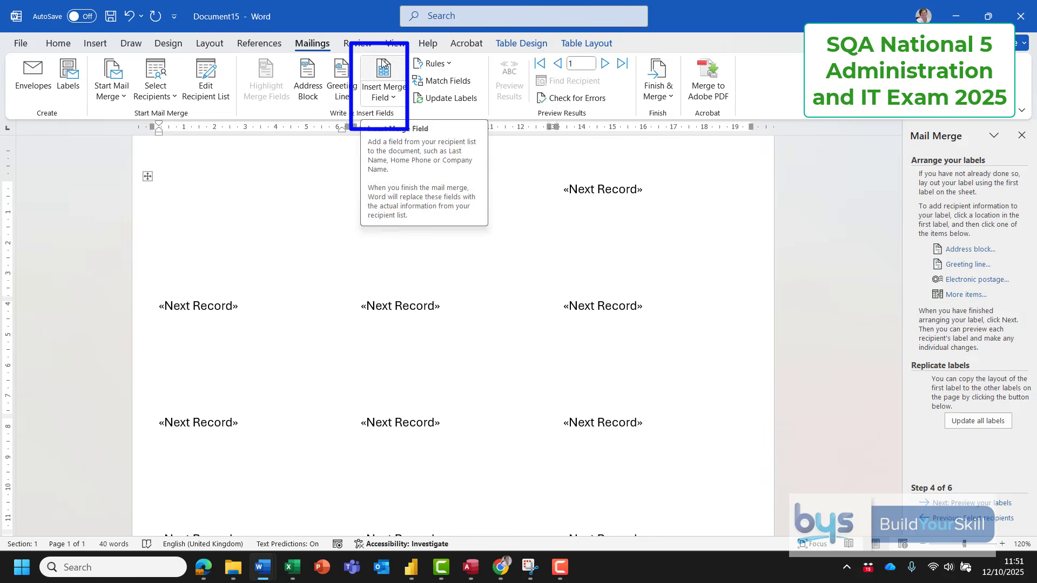
left_click(395, 97)
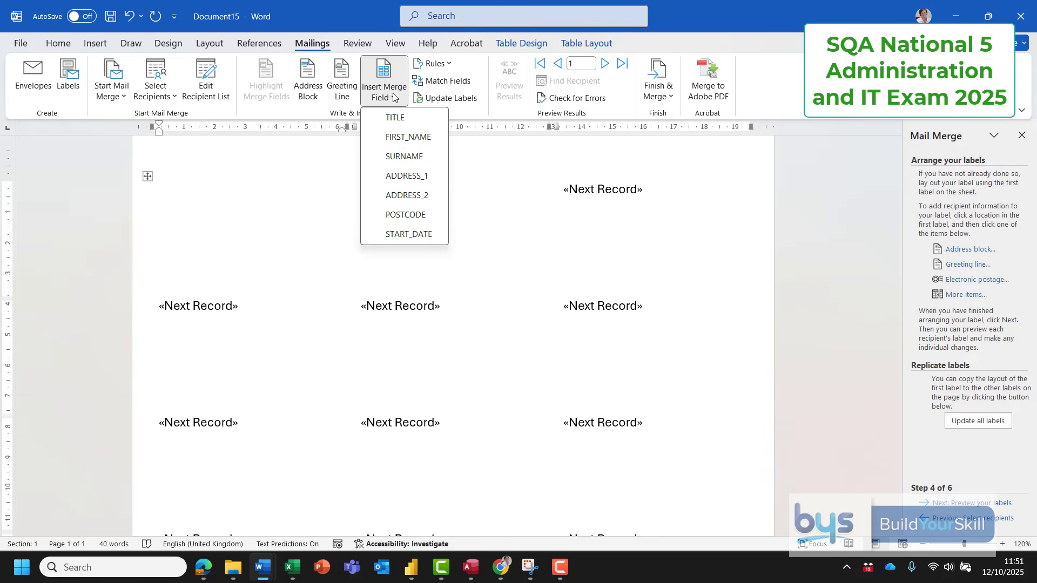
left_click(395, 117)
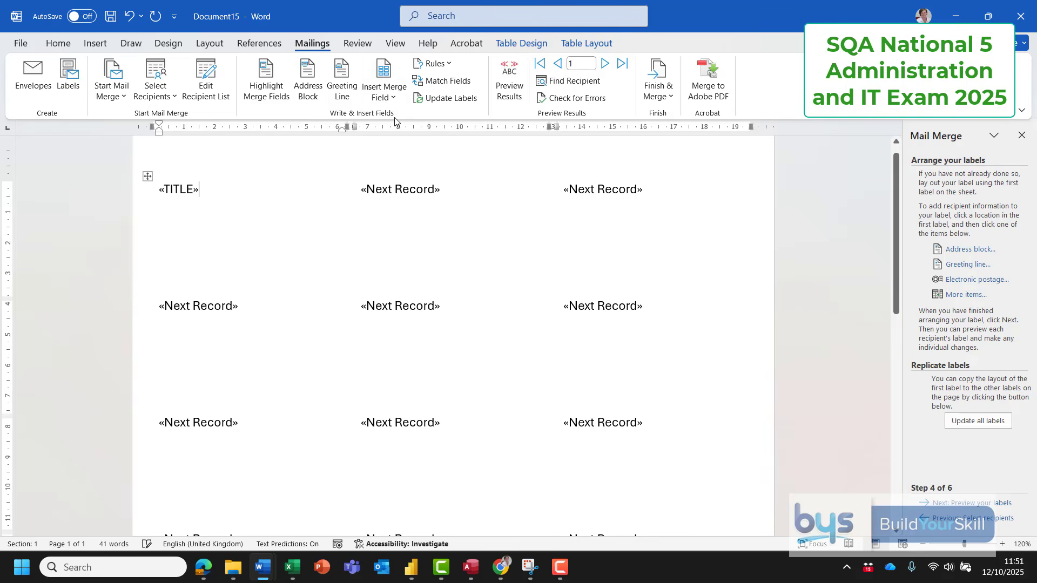
left_click(393, 97)
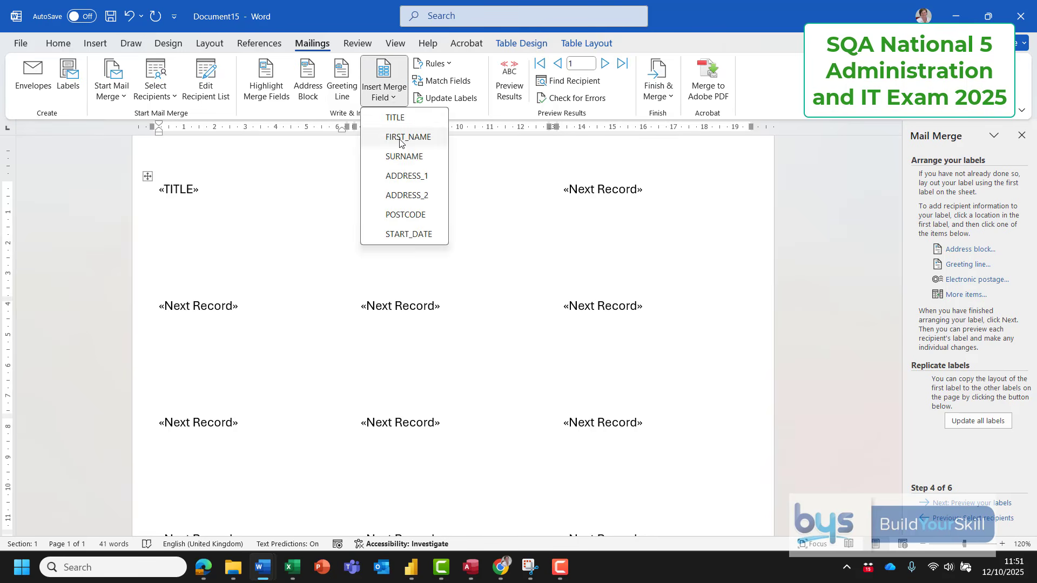
left_click(406, 135)
left_click(389, 97)
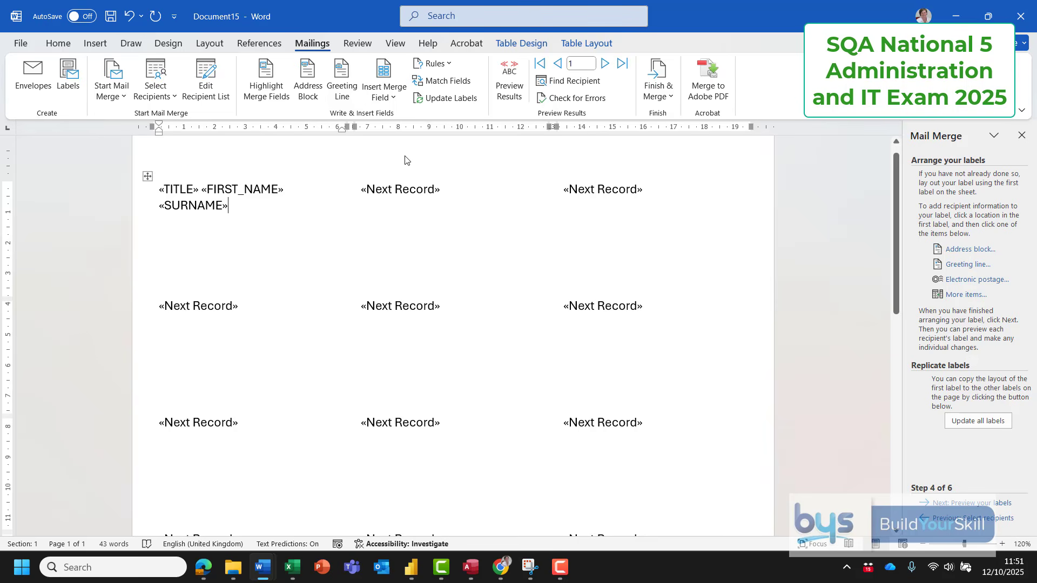
left_click(507, 84)
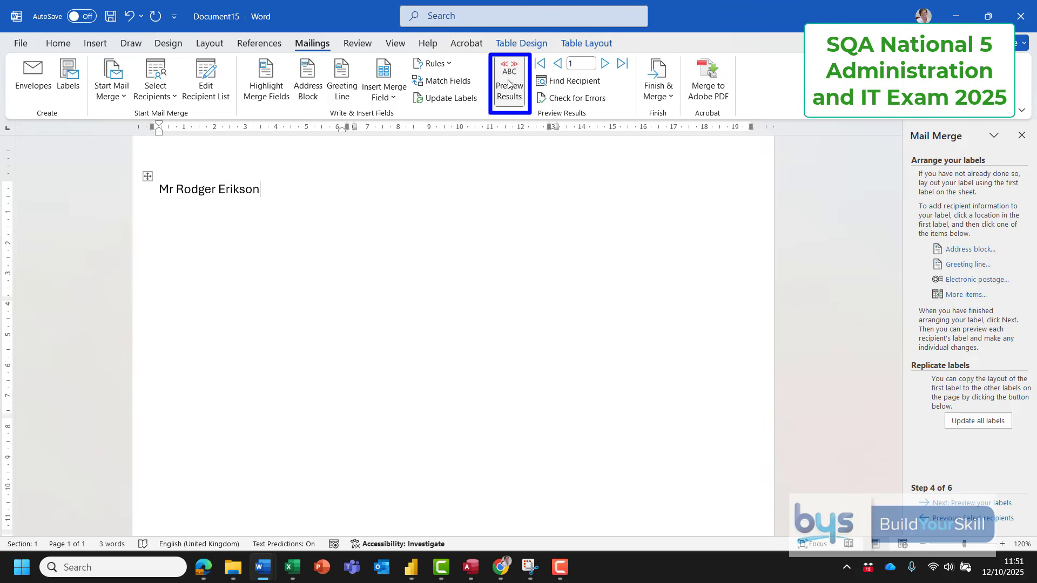
left_click(508, 84)
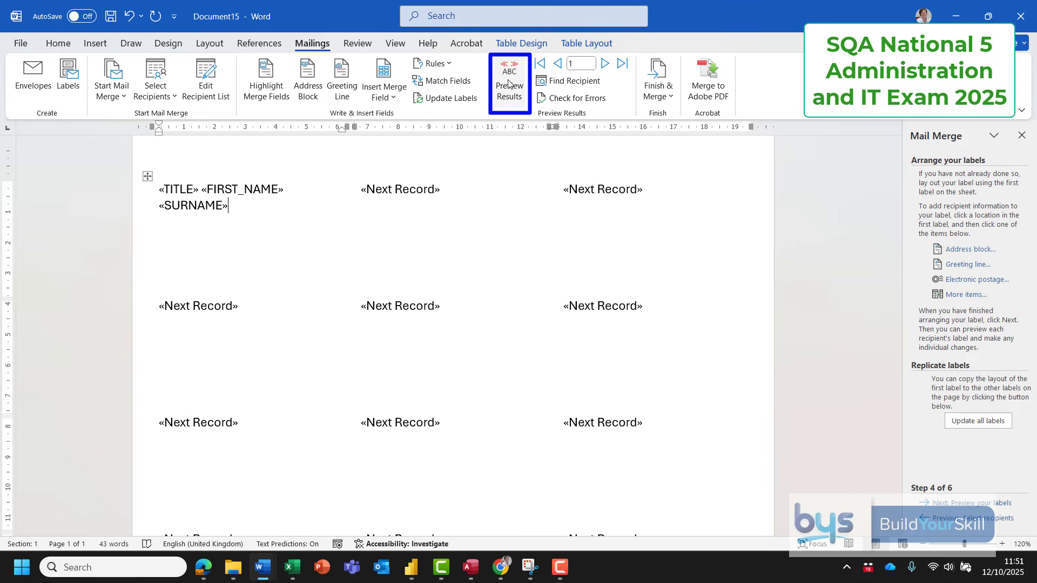
Insert the ADDRESS_1, ADDRESS_2 and POSTCODE merge fields on separate lines below the name, preview the label, and leave a blank line underneath
key("Return")
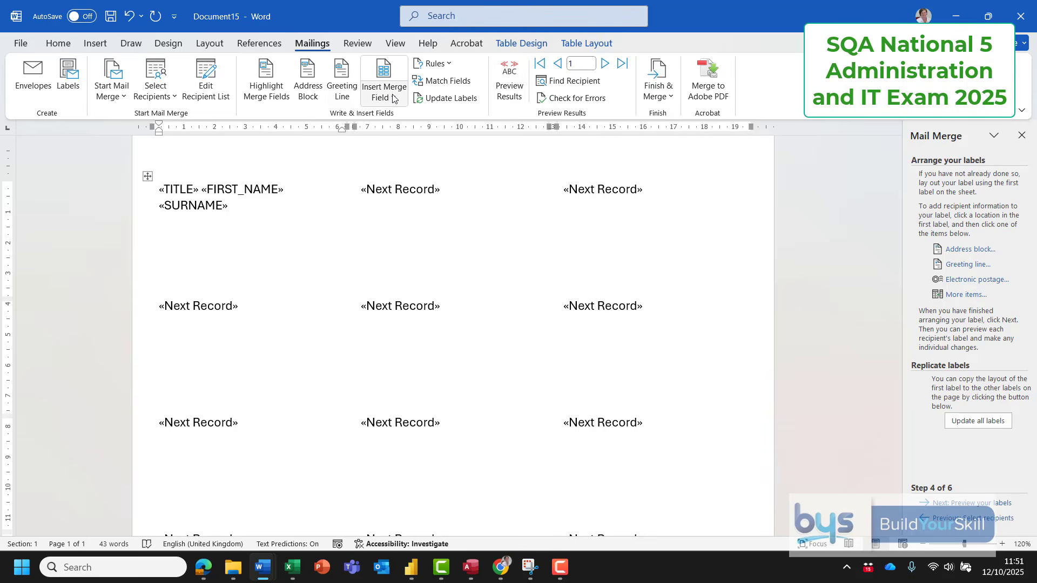
left_click(394, 97)
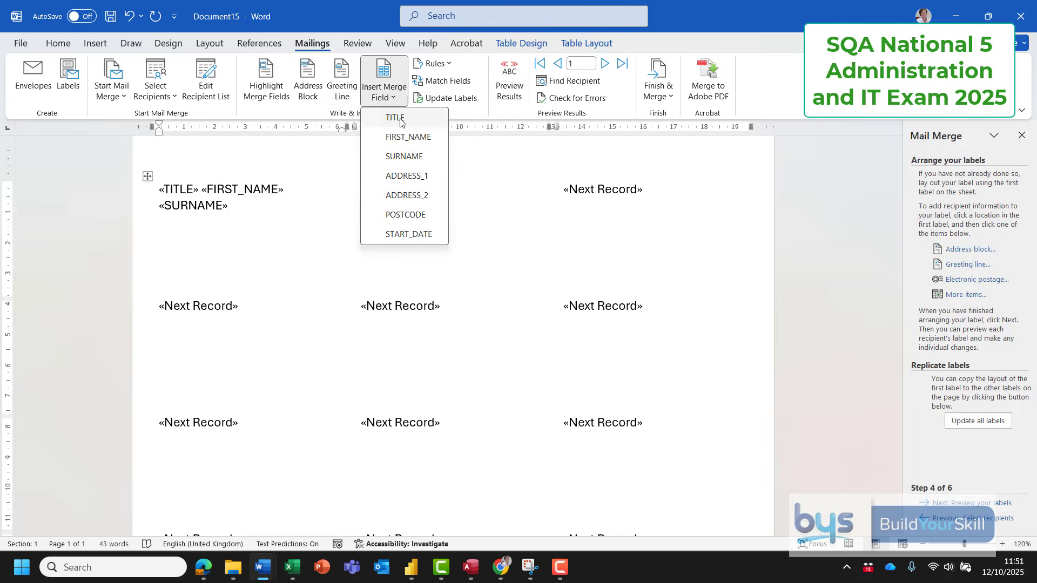
left_click(407, 176)
key("Return")
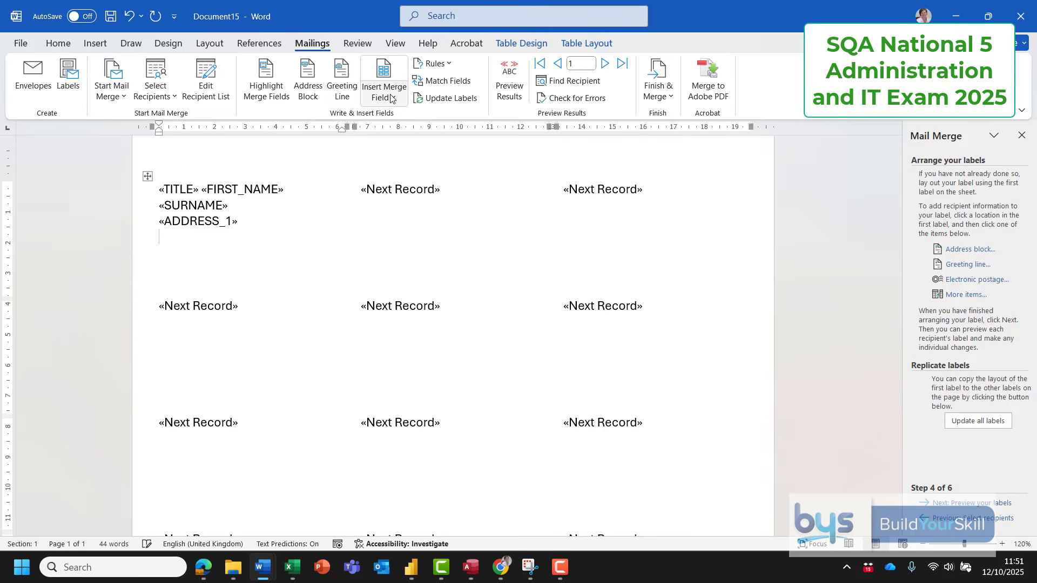
left_click(393, 98)
left_click(406, 195)
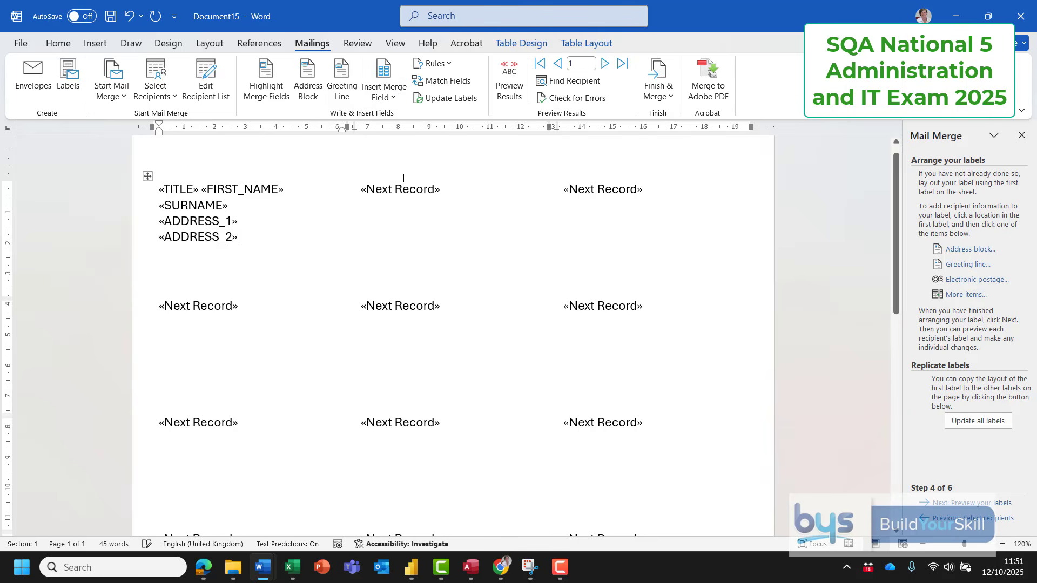
key("Return")
left_click(394, 98)
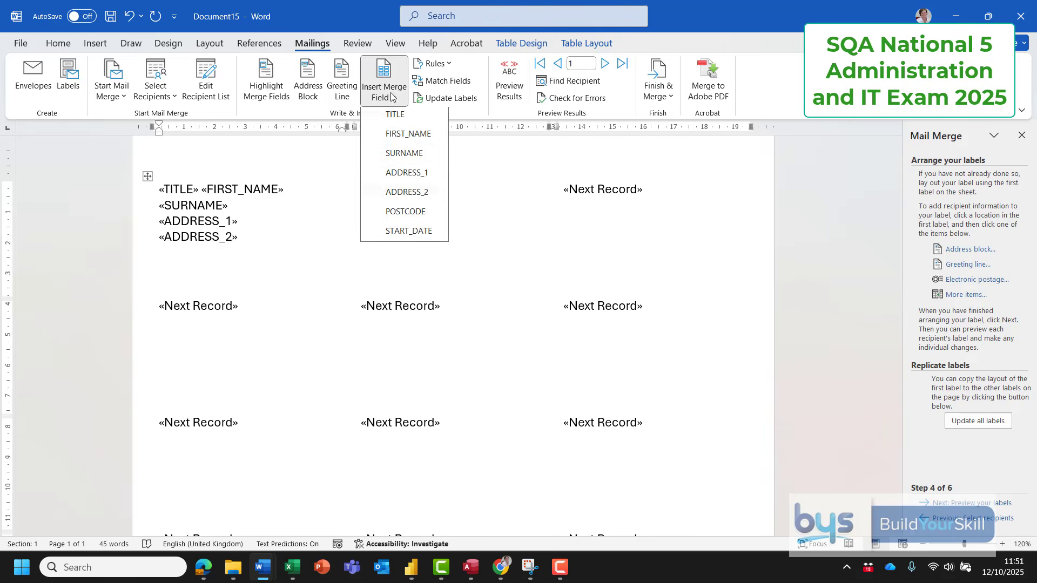
left_click(409, 215)
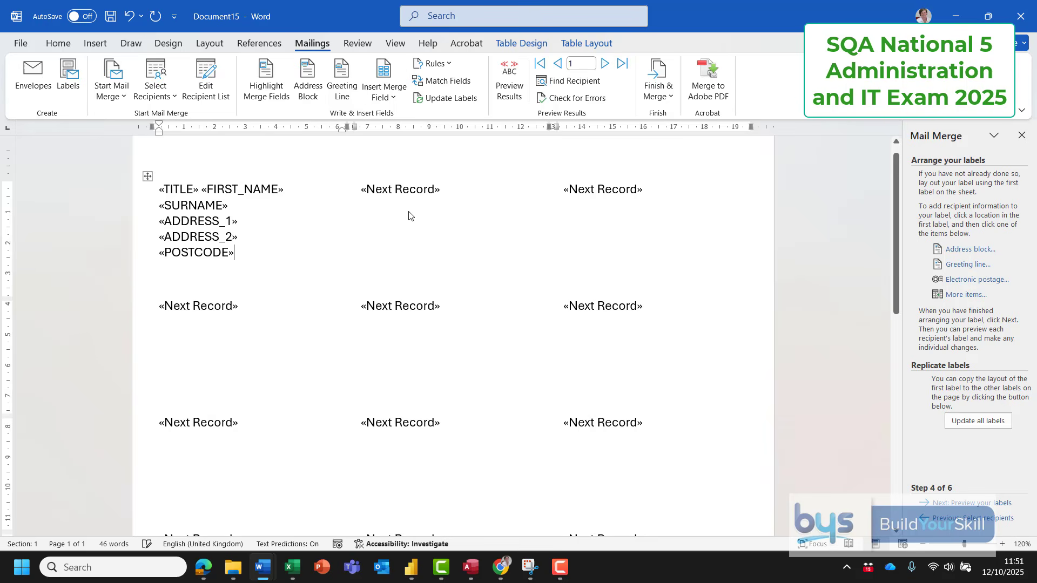
left_click(509, 71)
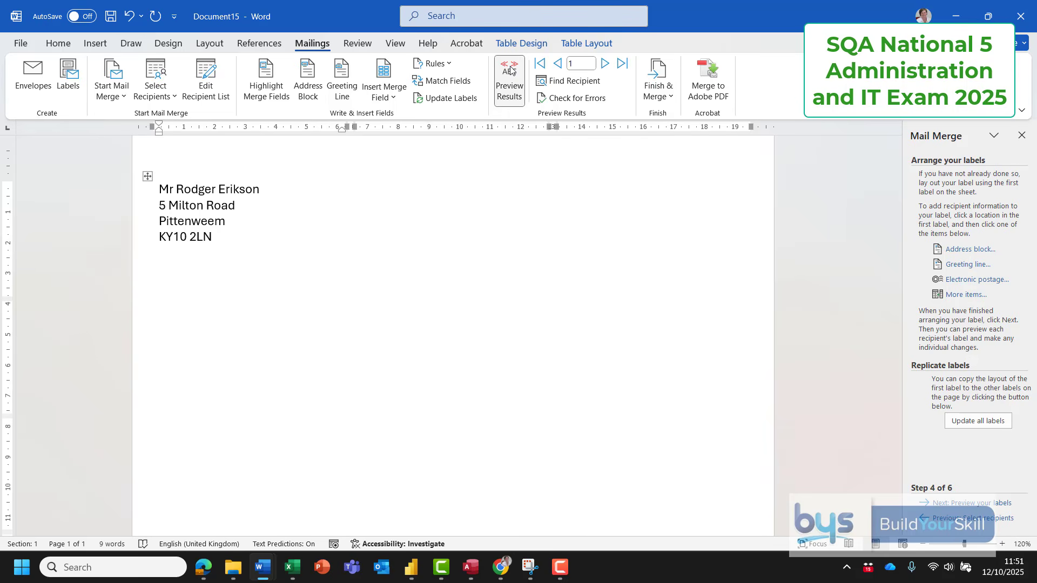
left_click(512, 70)
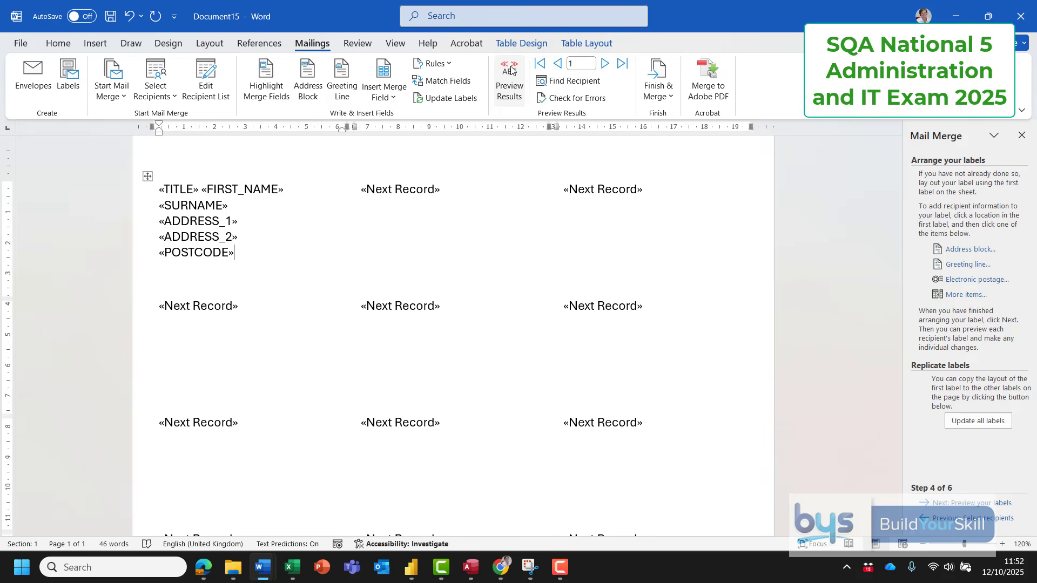
key("Return")
Try adding the line PRIVATE AND CONFIDENTIAL below the merge fields on the first label, and preview it with recipient data
type("PRVI")
key("BackSpace")
key("BackSpace")
key("BackSpace")
key("BackSpace")
type("IVATE AND CONFI")
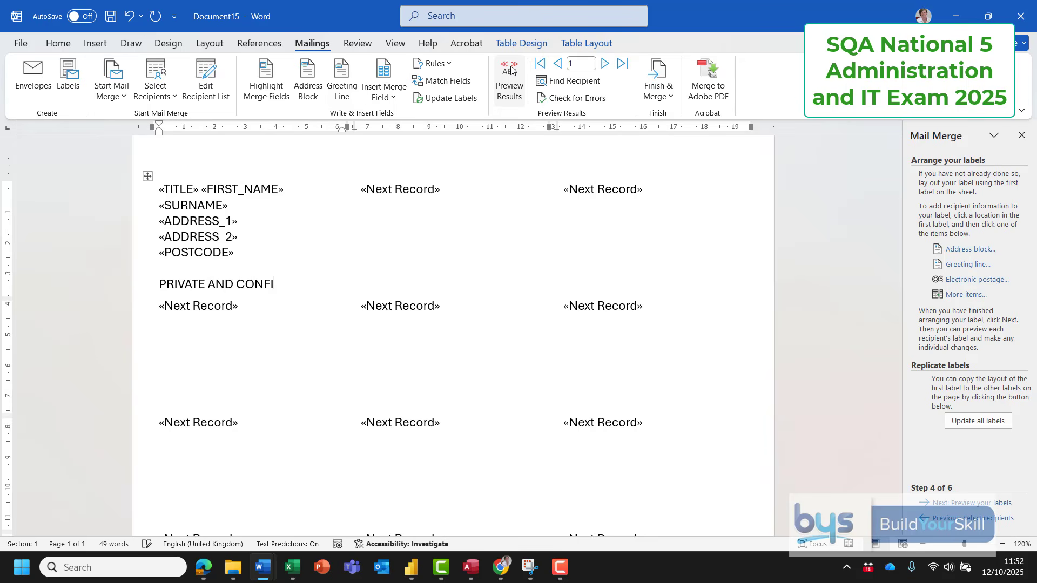
type("DENTIAL")
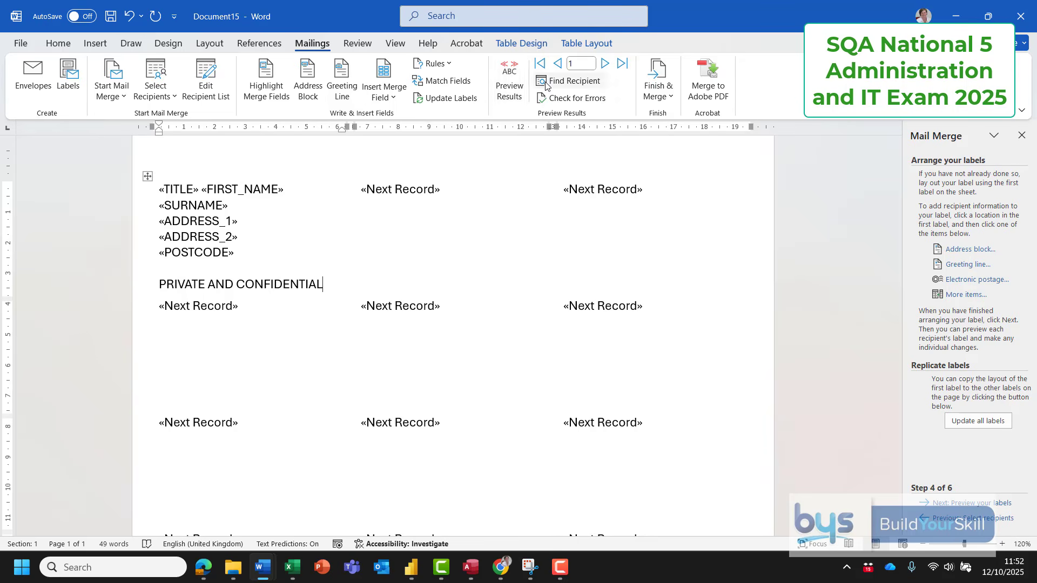
left_click(509, 81)
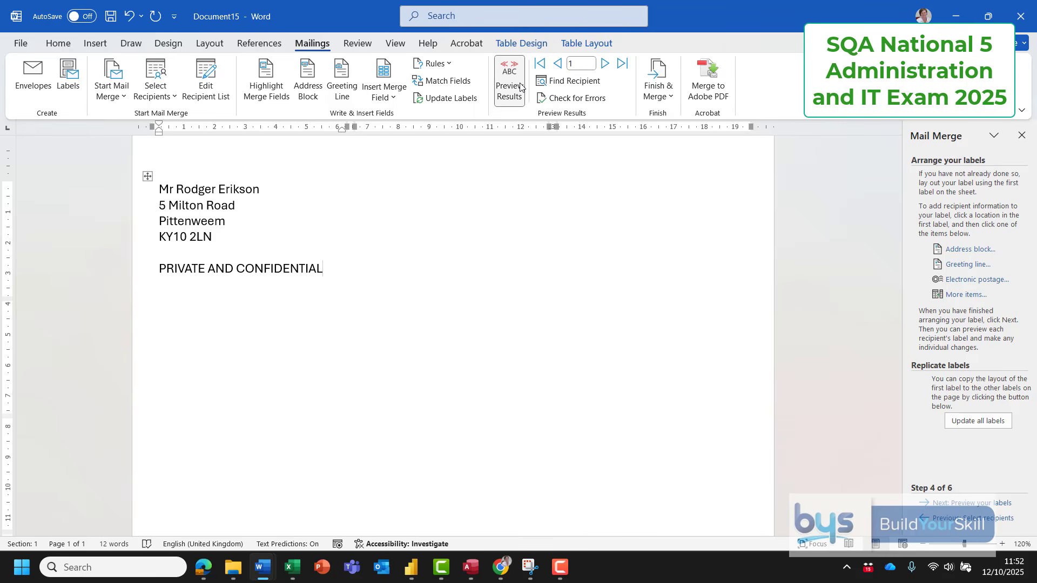
left_click(512, 91)
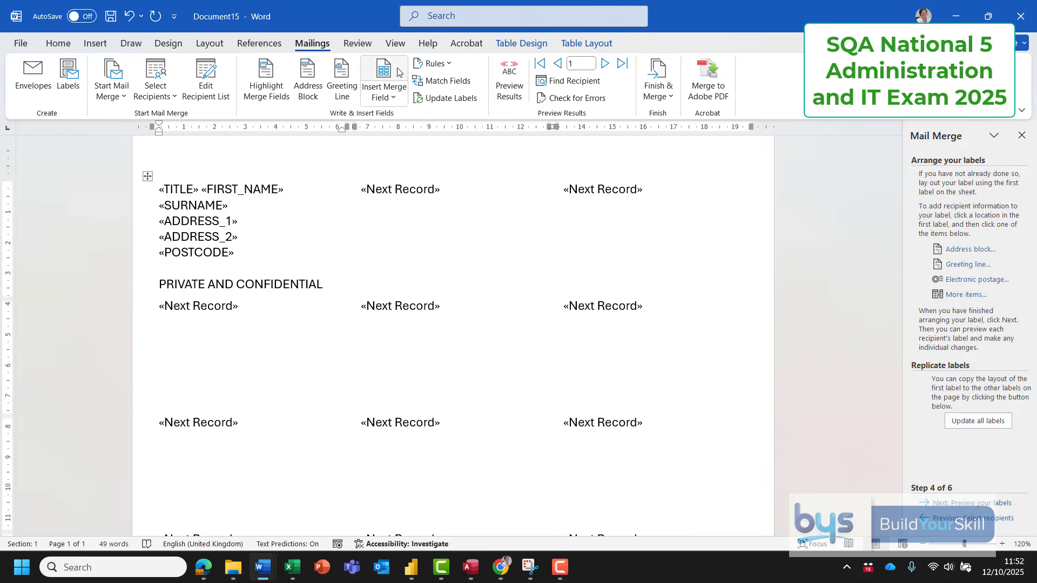
Try replicating the first label with its PRIVATE AND CONFIDENTIAL line across the sheet, check the preview, and undo back to the address fields
left_click(447, 99)
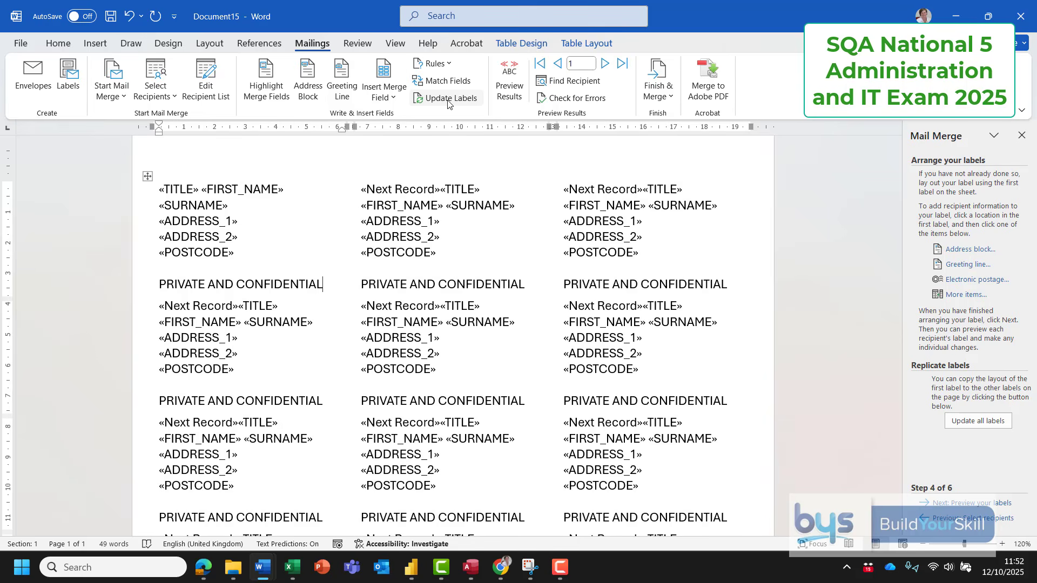
left_click(510, 87)
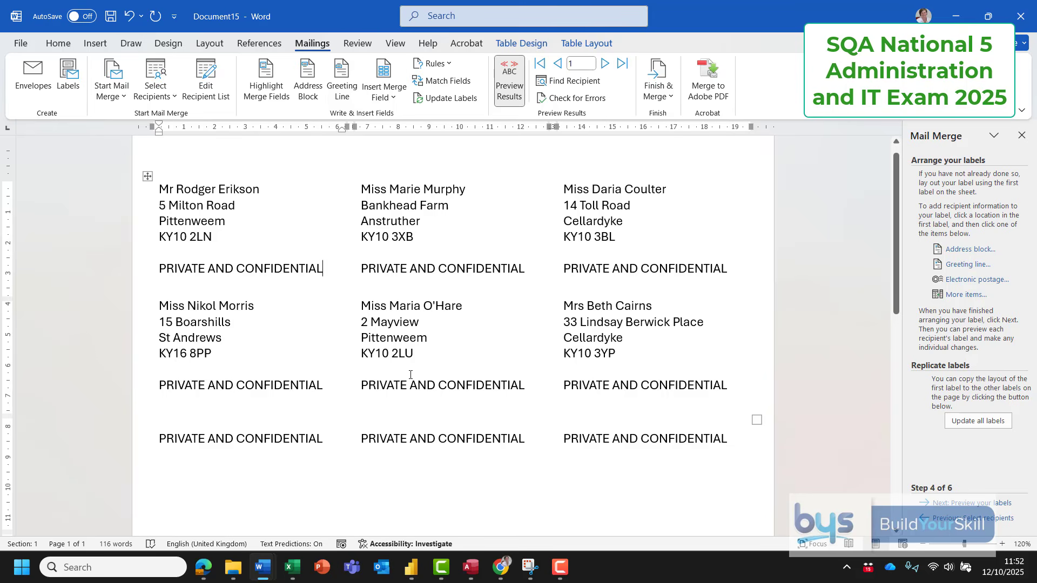
scroll(410, 373, "down", 4)
scroll(406, 366, "down", 5)
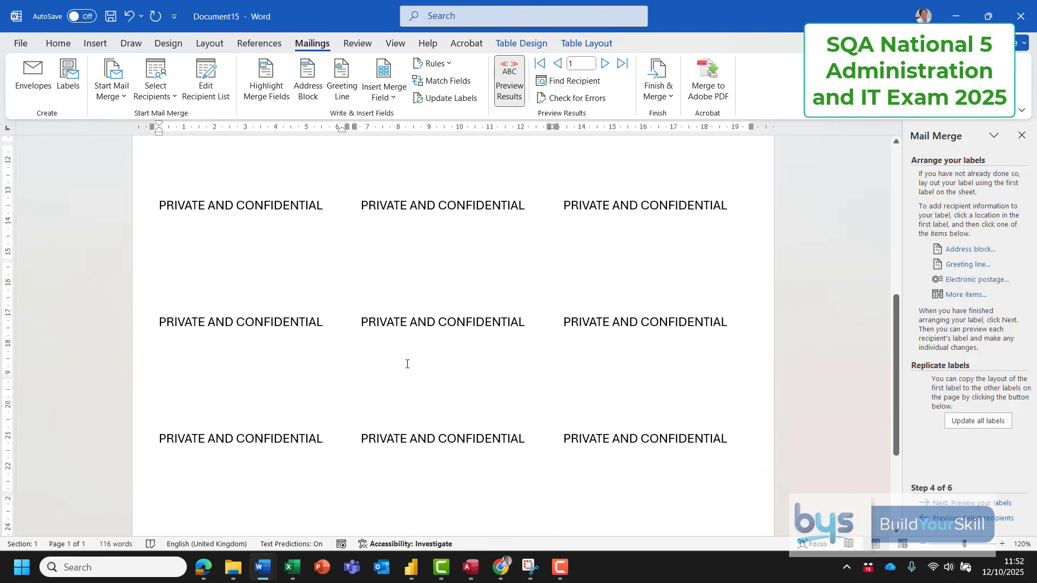
scroll(407, 363, "down", 2)
scroll(406, 362, "up", 10)
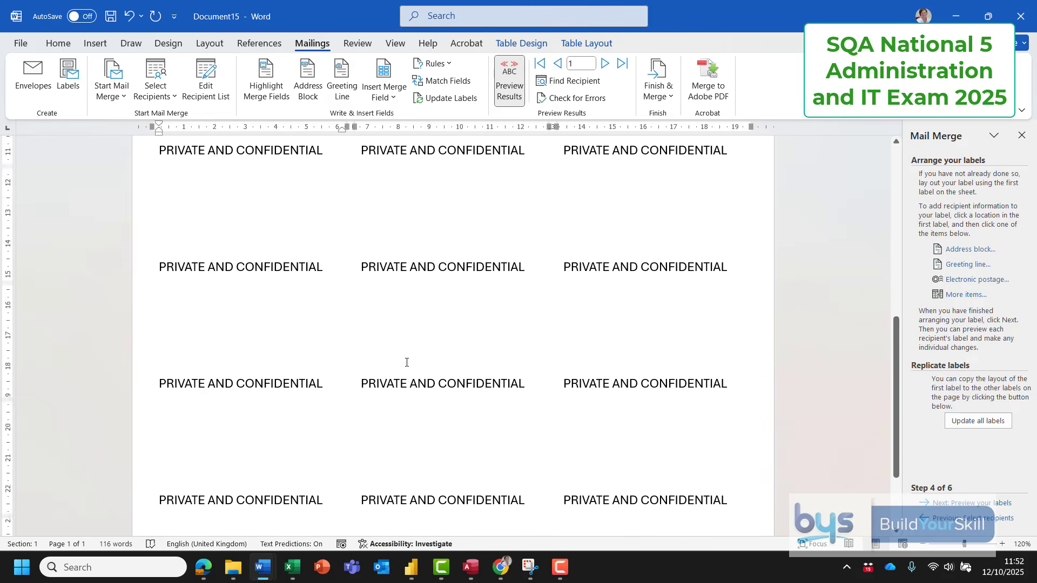
scroll(406, 362, "up", 1)
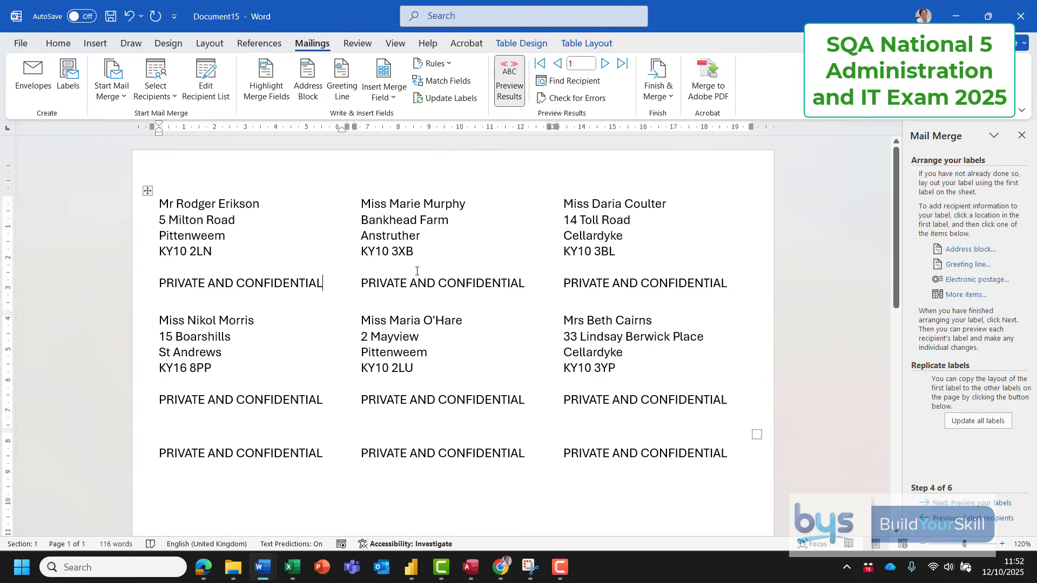
left_click(129, 17)
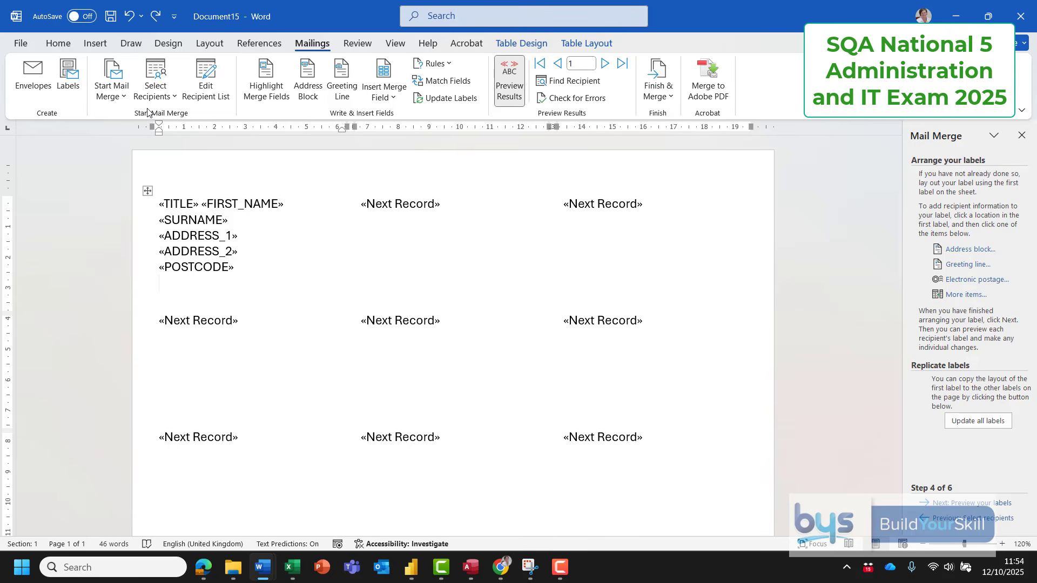
With recipient data previewed, replicate the address fields to all labels and add PRIVATE AND CONFIDENTIAL below the first recipient's address
left_click(516, 81)
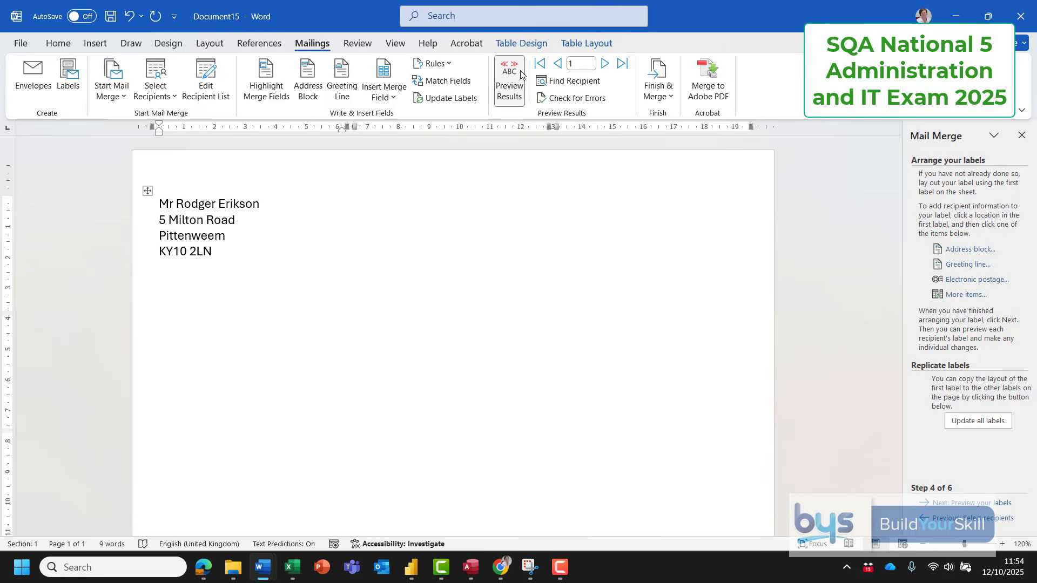
left_click(444, 98)
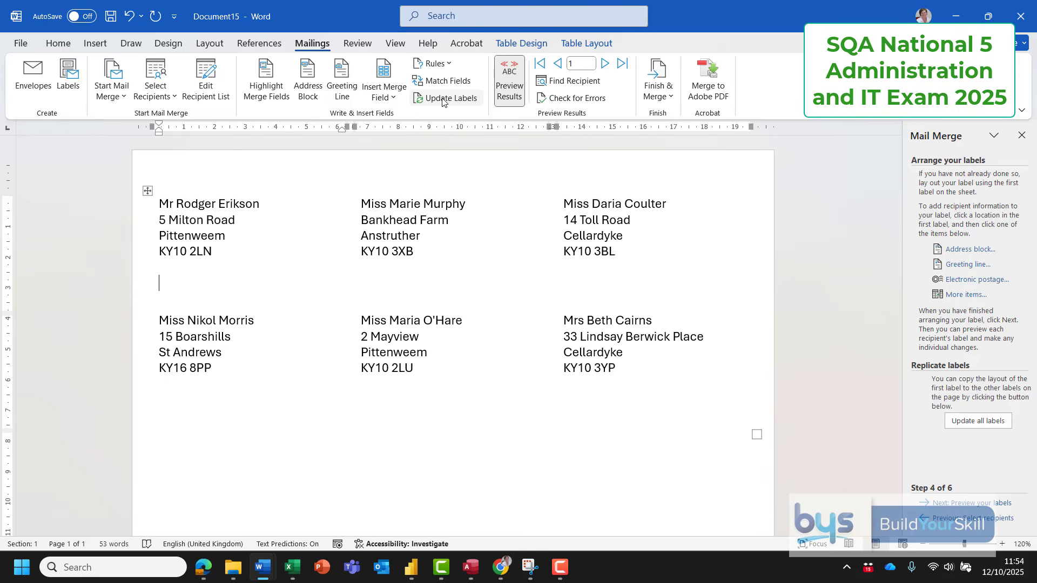
type("PRIVATE AND CONFIDENTIAL")
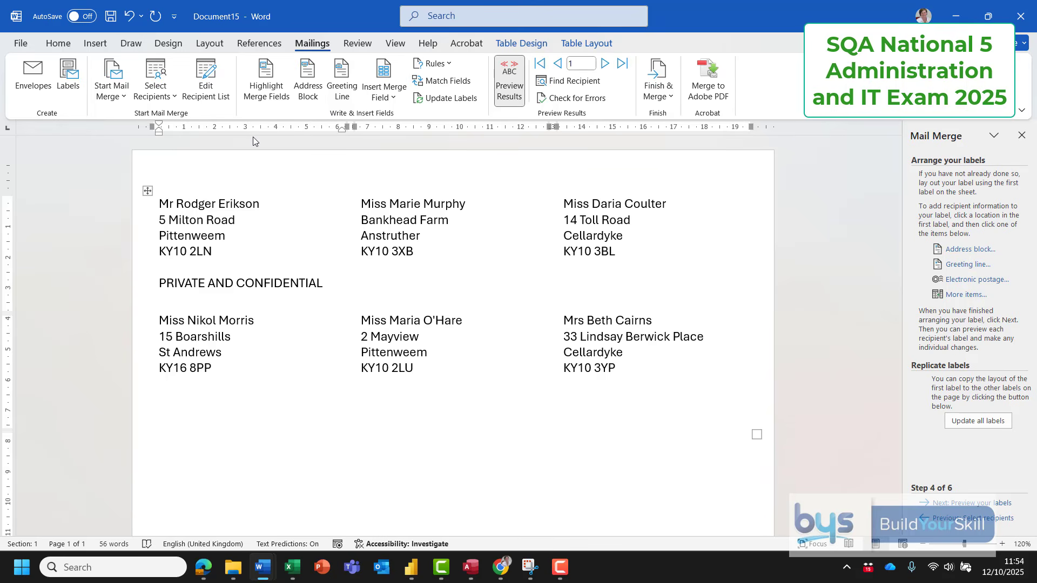
Copy the PRIVATE AND CONFIDENTIAL line below the addresses of the second and third labels in the first row
left_click_drag(159, 283, 329, 284)
key("ctrl+c")
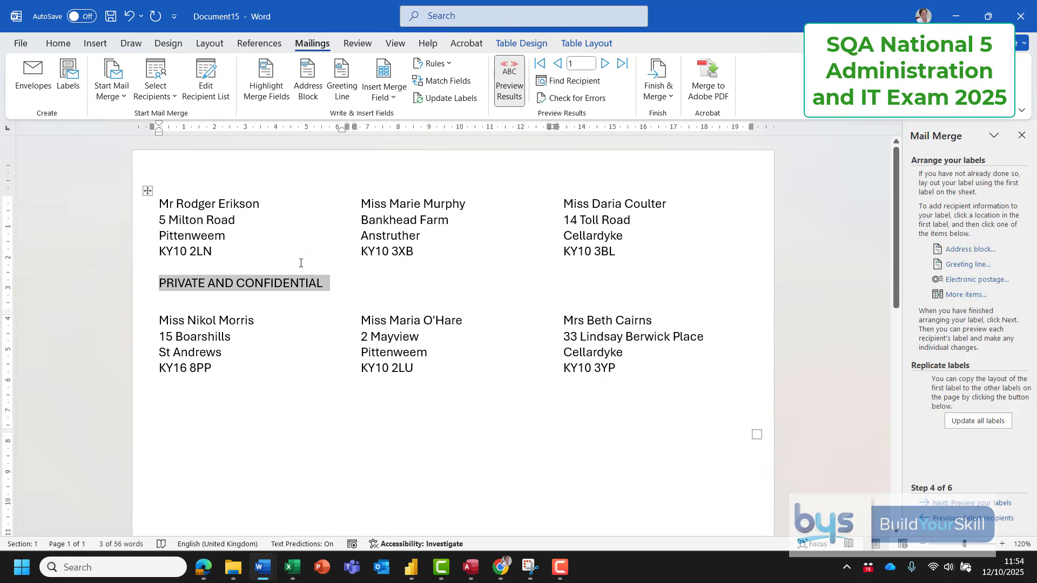
left_click(356, 283)
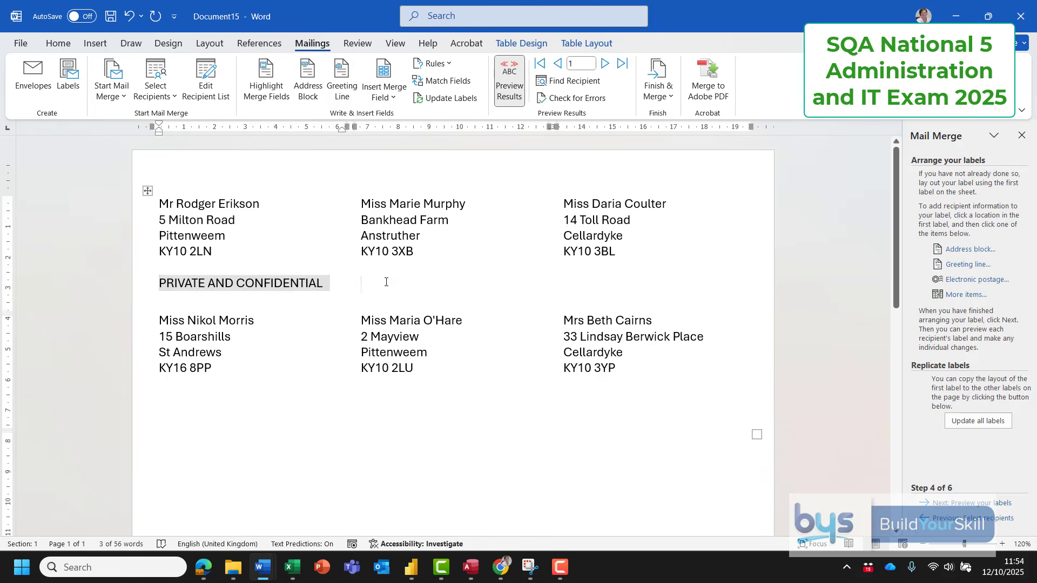
key("ctrl+v")
left_click(563, 283)
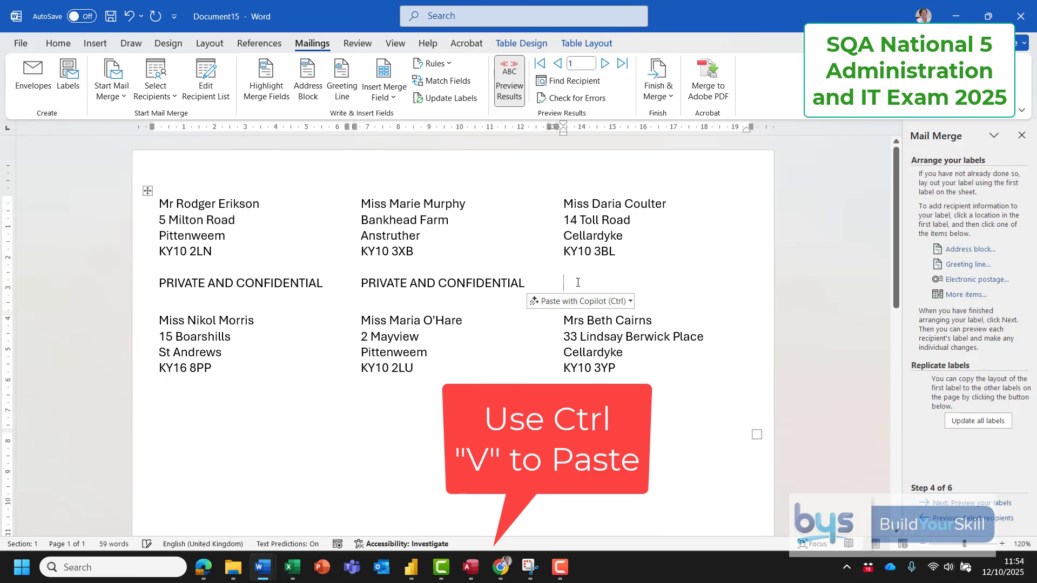
key("ctrl+v")
Paste the PRIVATE AND CONFIDENTIAL line below each of the three addresses in the second row, leaving a blank line above it
left_click(228, 370)
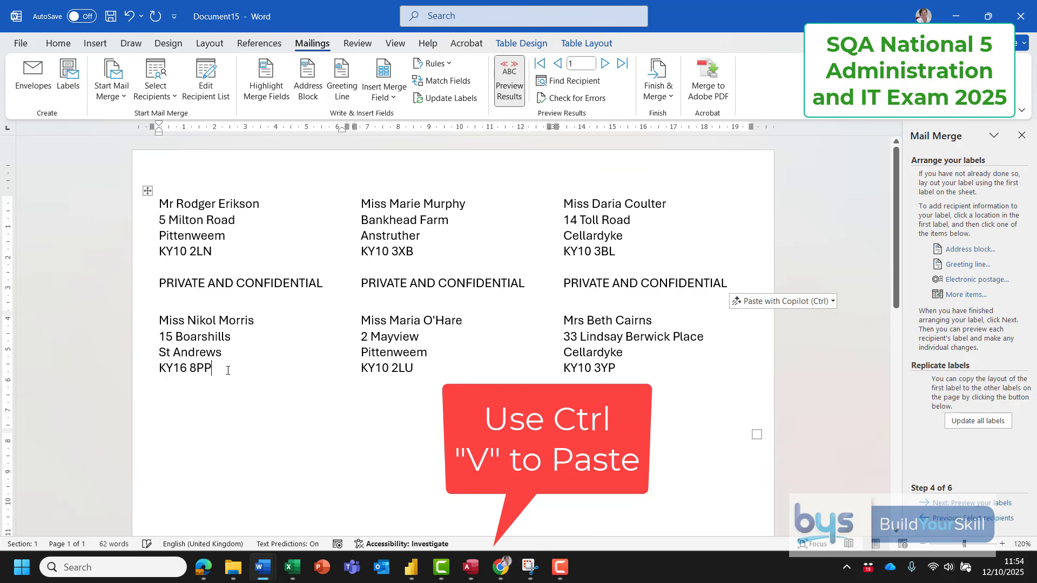
key("Return")
key("Return")
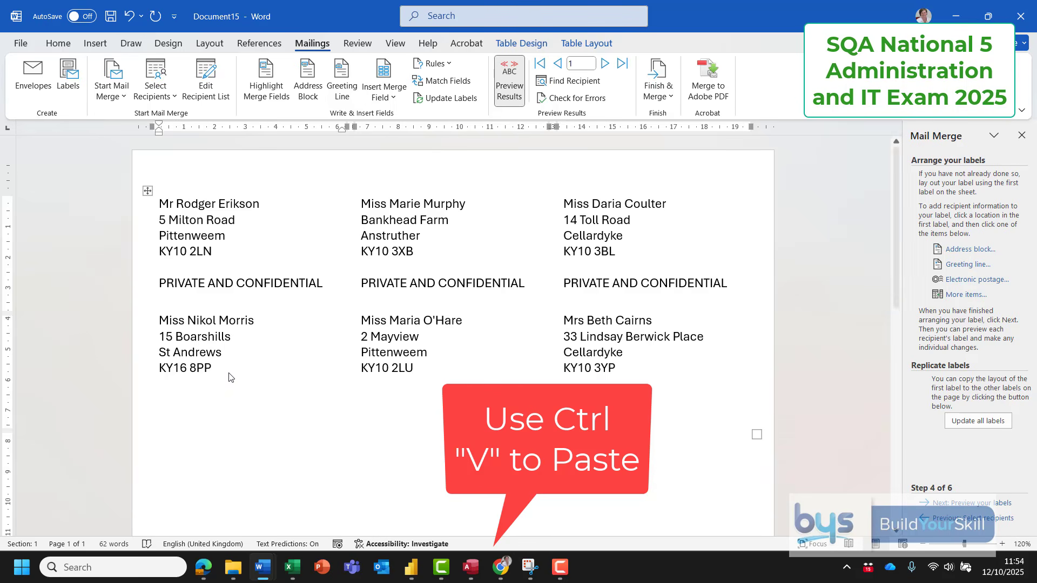
key("ctrl+v")
left_click(370, 397)
key("ctrl+v")
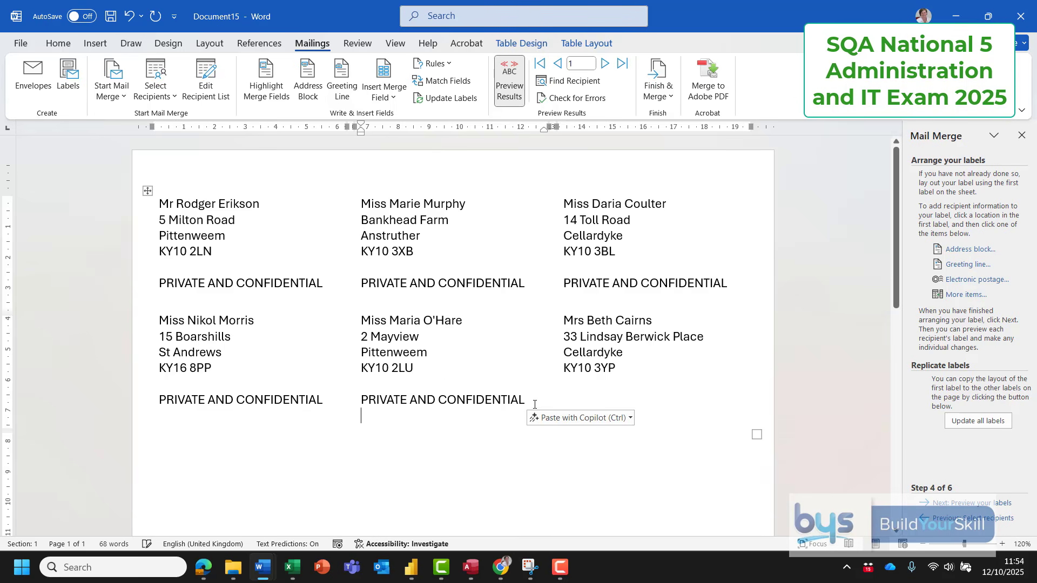
left_click(575, 392)
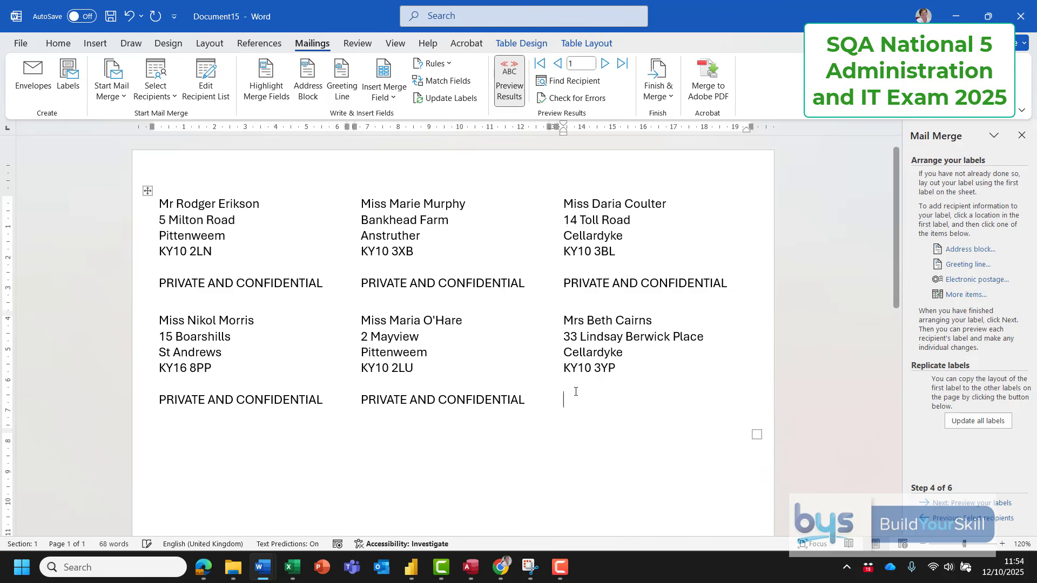
key("ctrl+v")
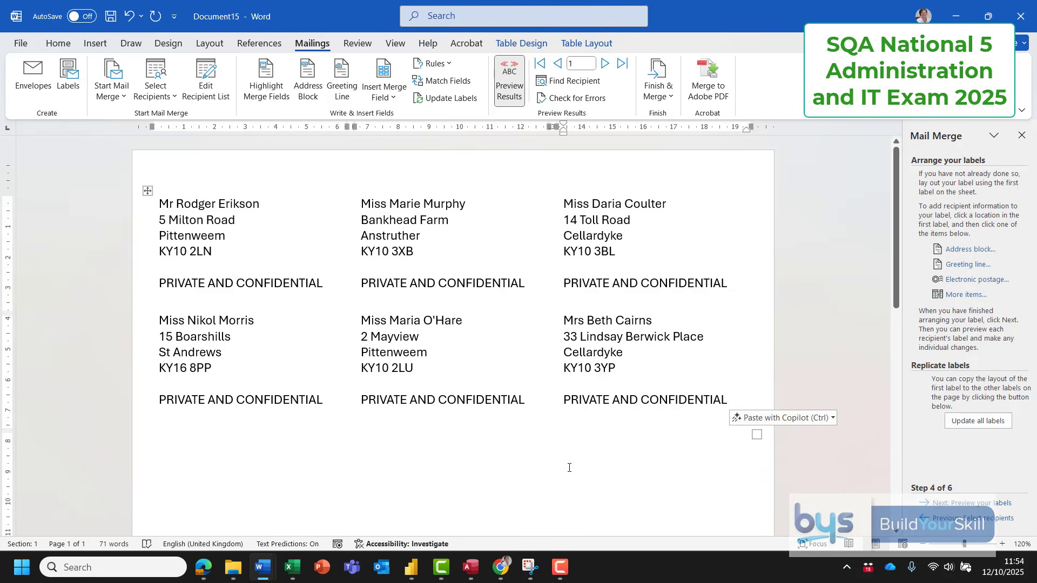